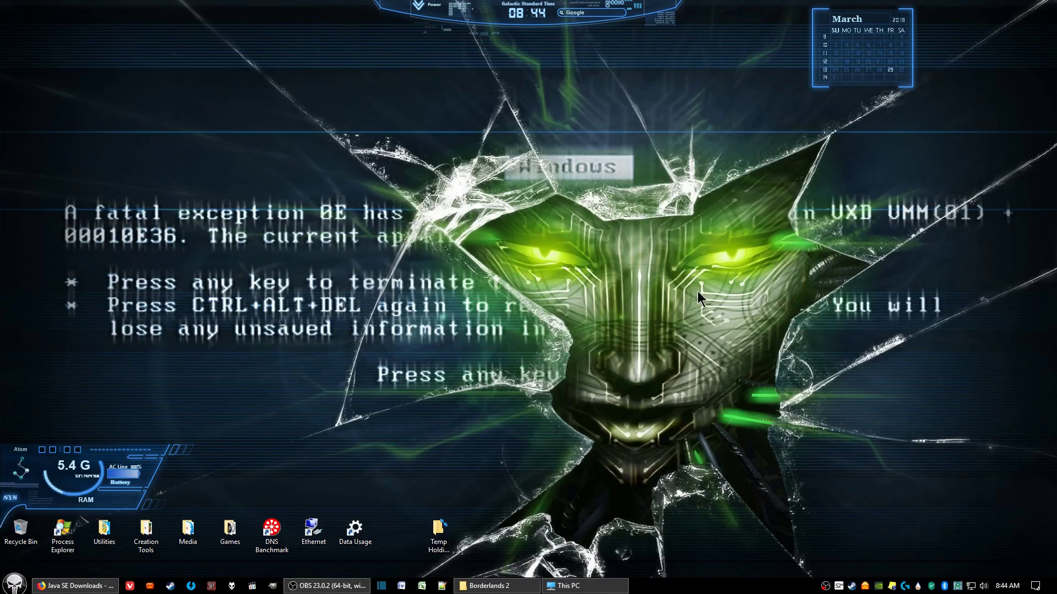
Step: Bring Firefox back and open the JDK download page in a new tab
click(75, 585)
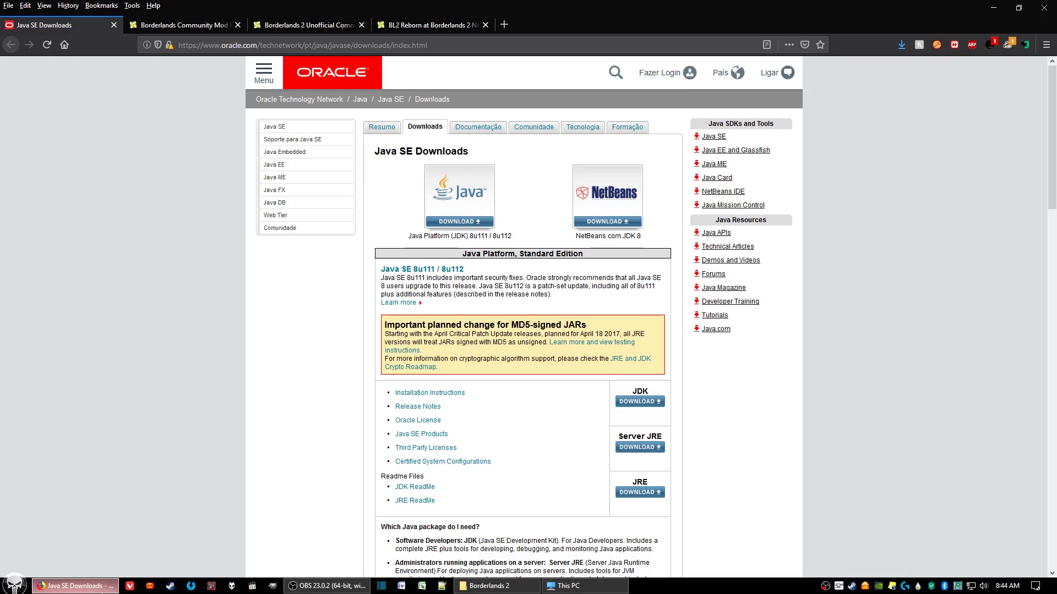
right_click(640, 403)
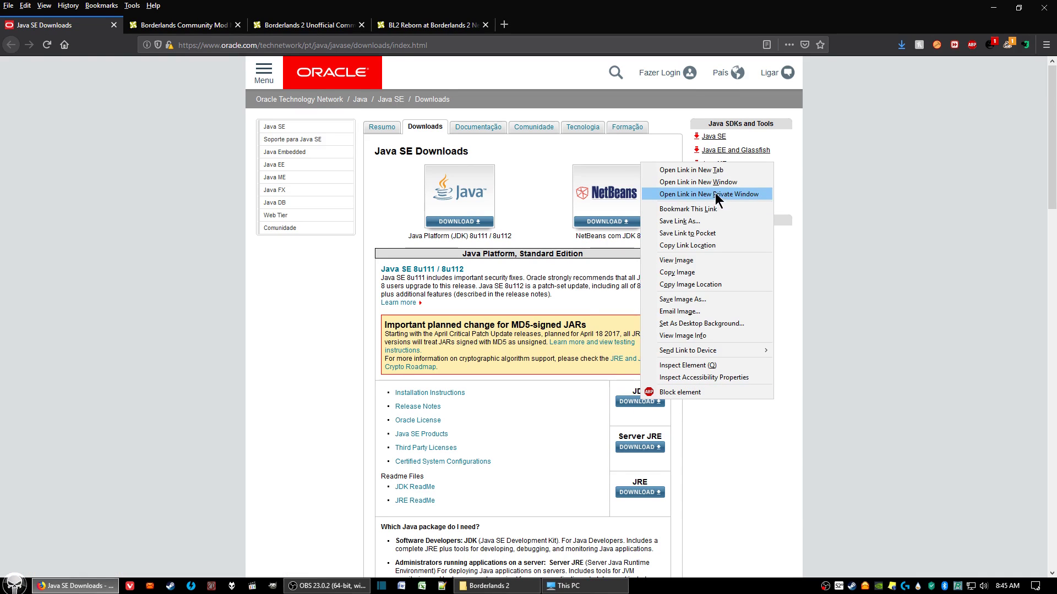
click(730, 171)
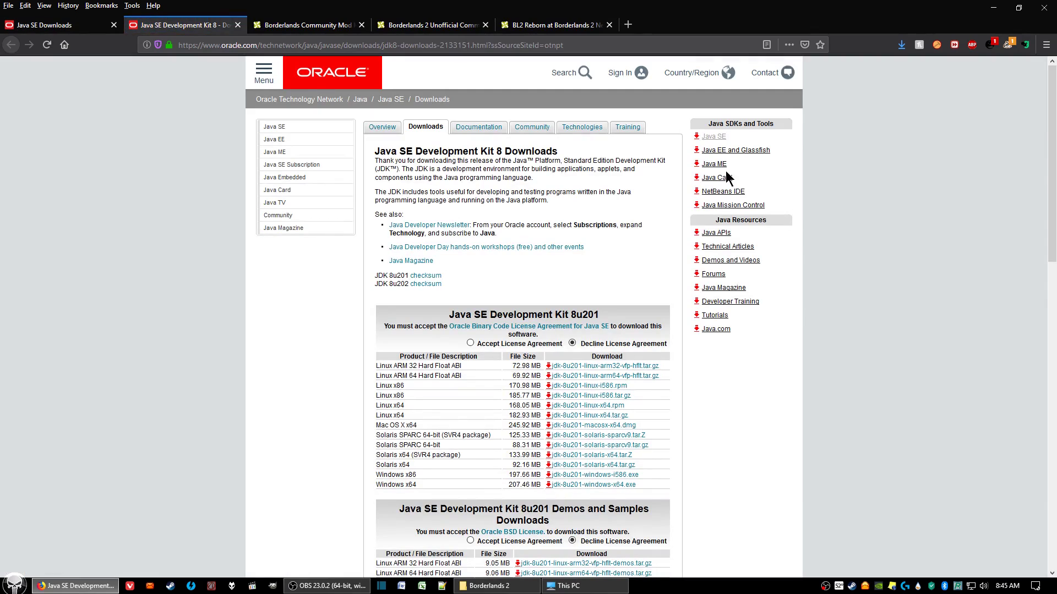
click(571, 72)
Step: Accept the JDK 8u201 license and save jdk-8u201-windows-x64.exe to the Desktop
click(470, 343)
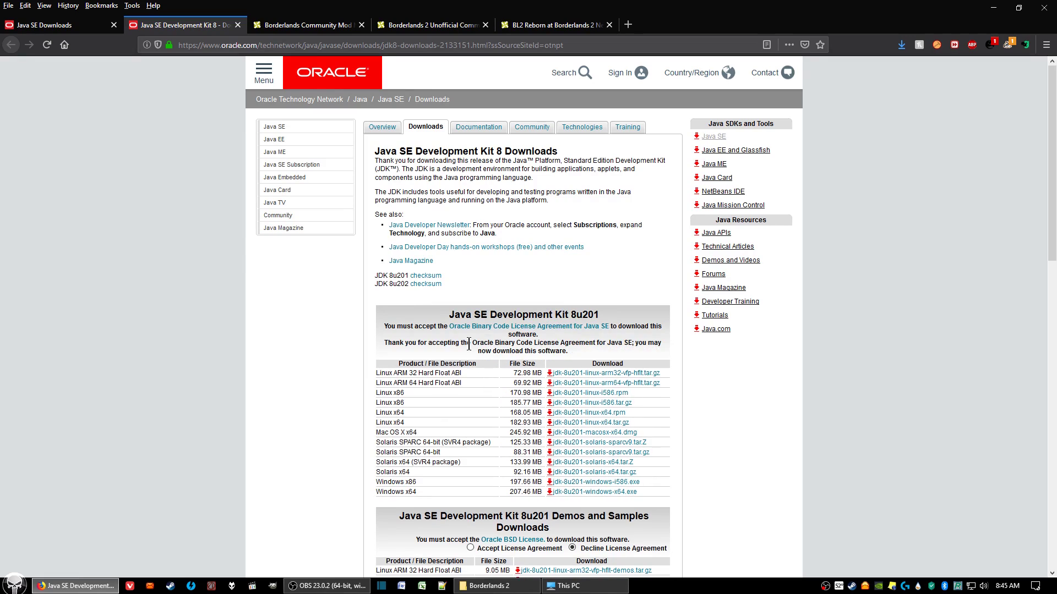
click(581, 493)
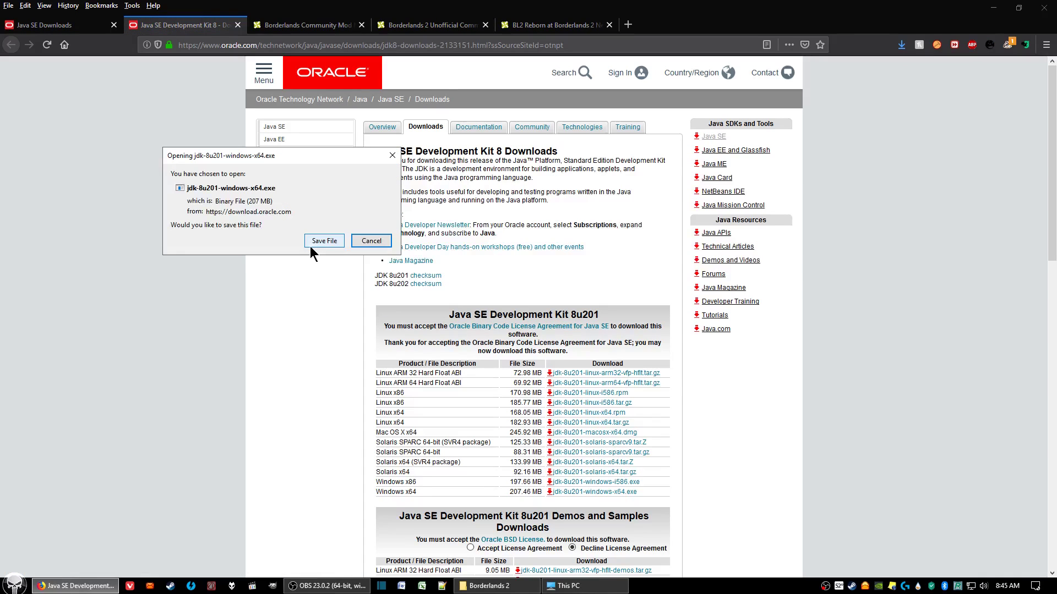
click(329, 241)
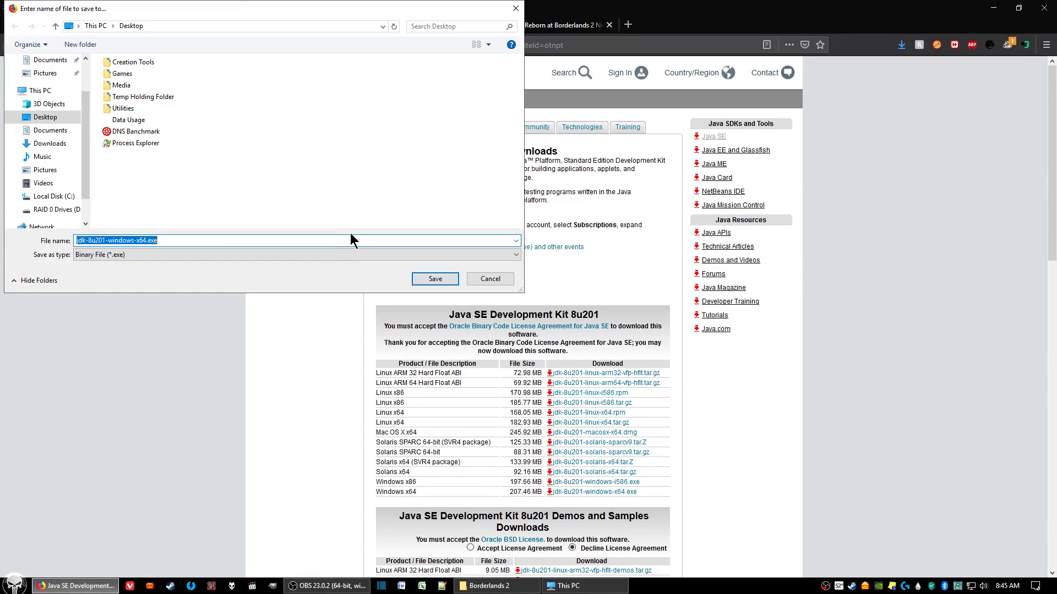
click(417, 277)
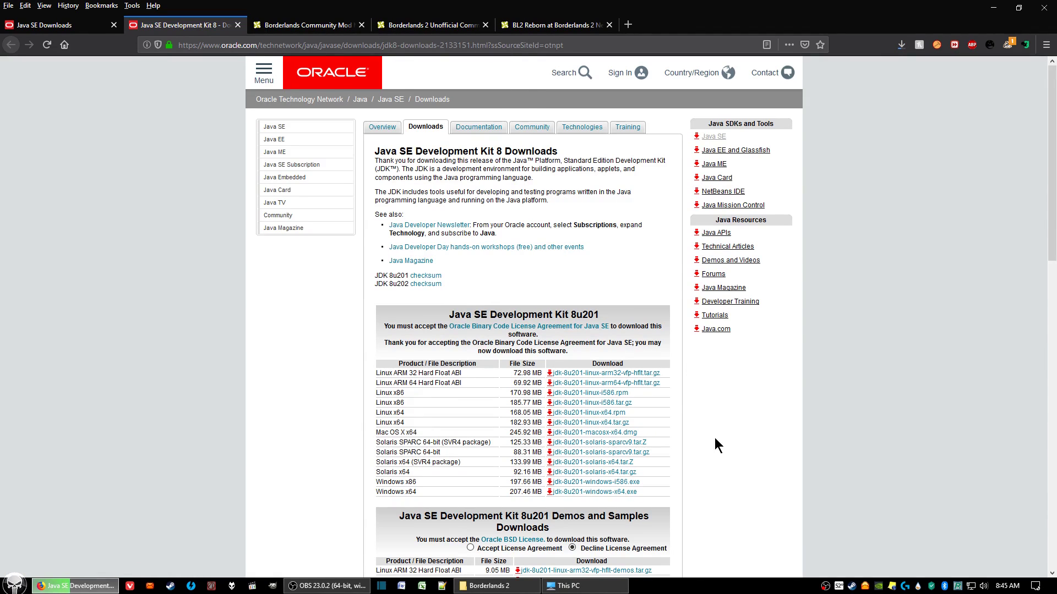
Step: Close the JDK page and open the JRE download page in a new tab
click(238, 25)
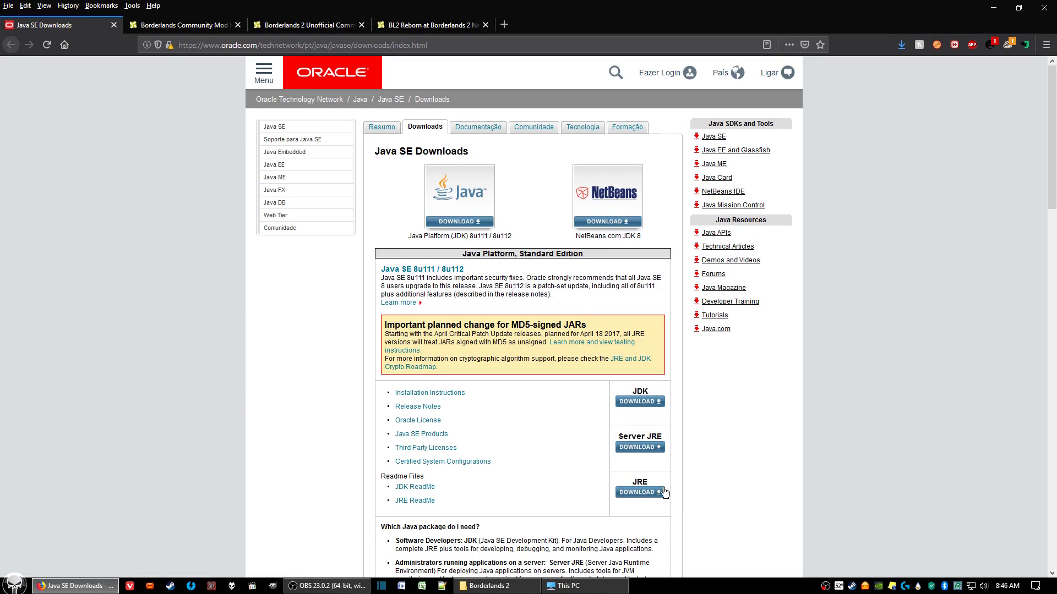
right_click(644, 494)
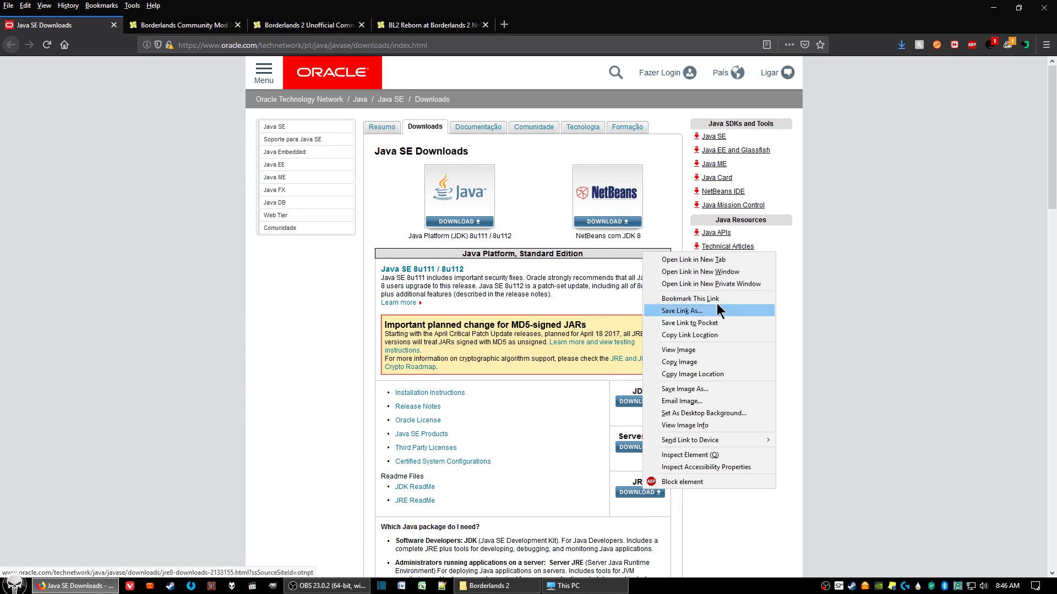
click(722, 263)
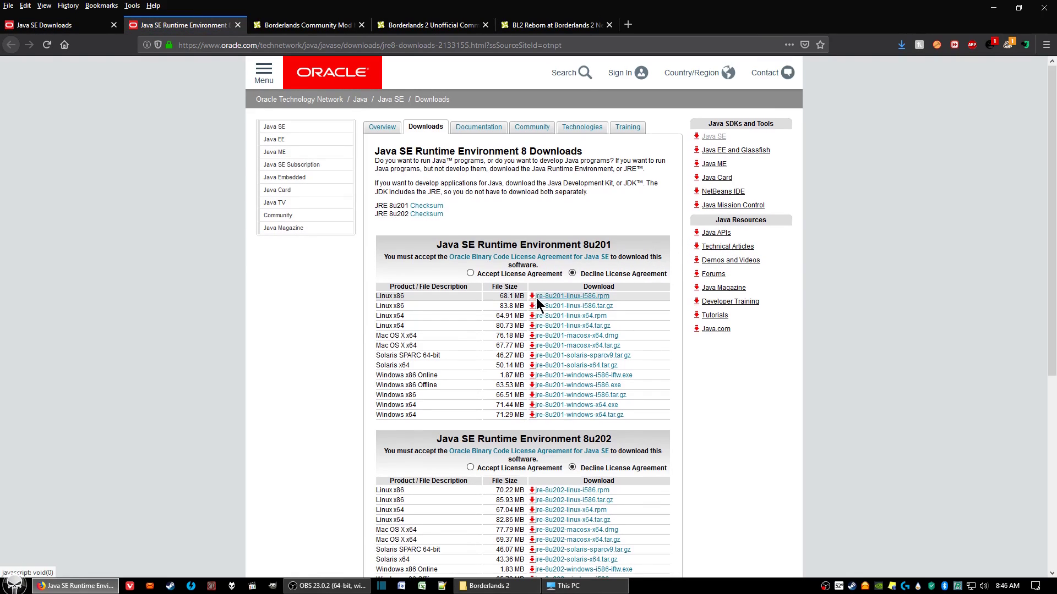
scroll(542, 308, down, 2)
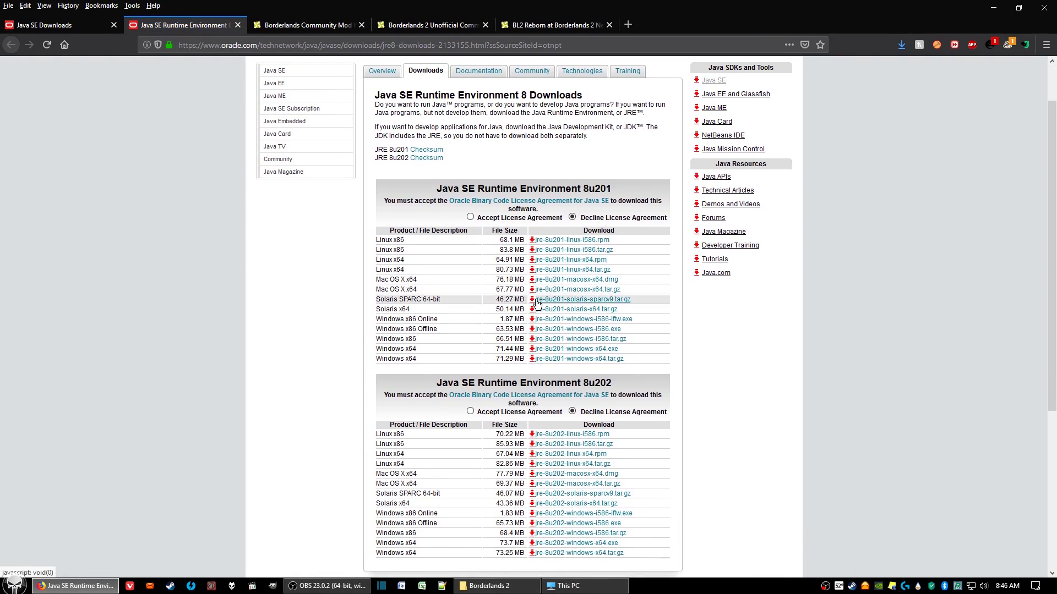
Step: Accept the JRE 8u202 license and save jre-8u202-windows-x64.exe to the Desktop
click(471, 411)
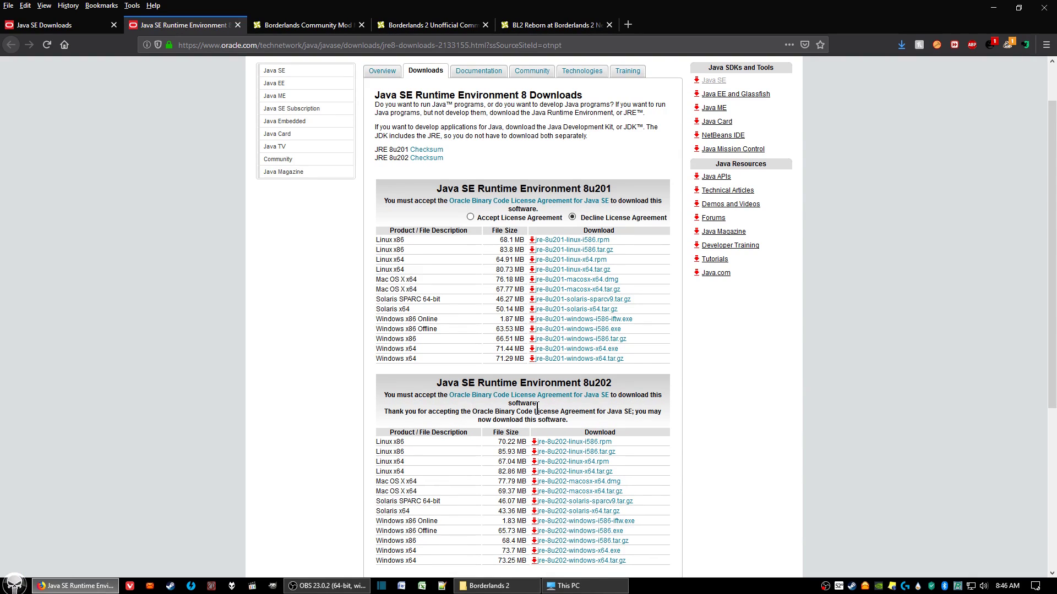
scroll(537, 406, down, 1)
scroll(537, 406, down, 1)
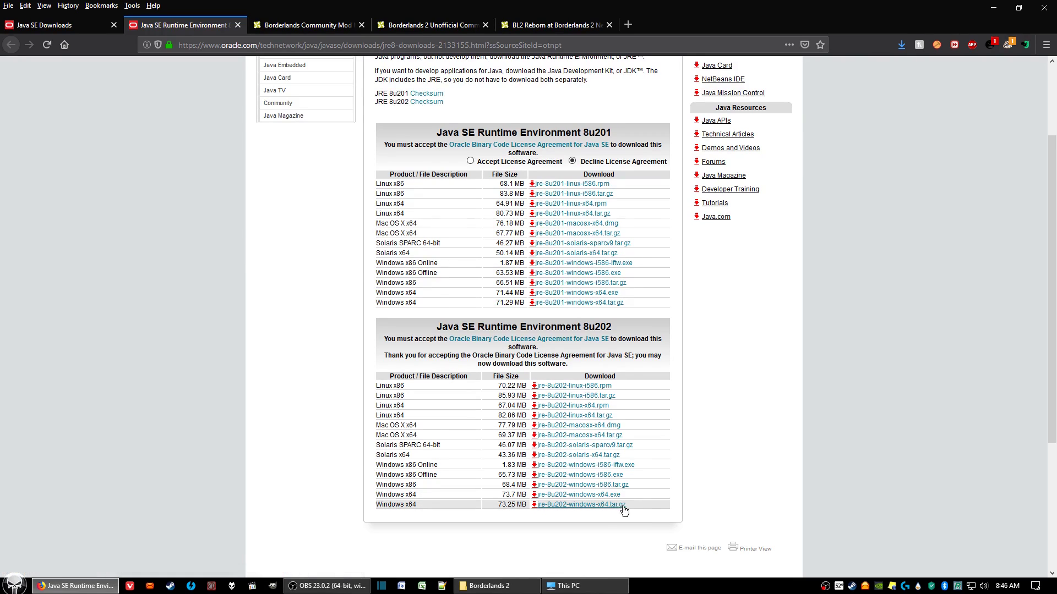
click(599, 496)
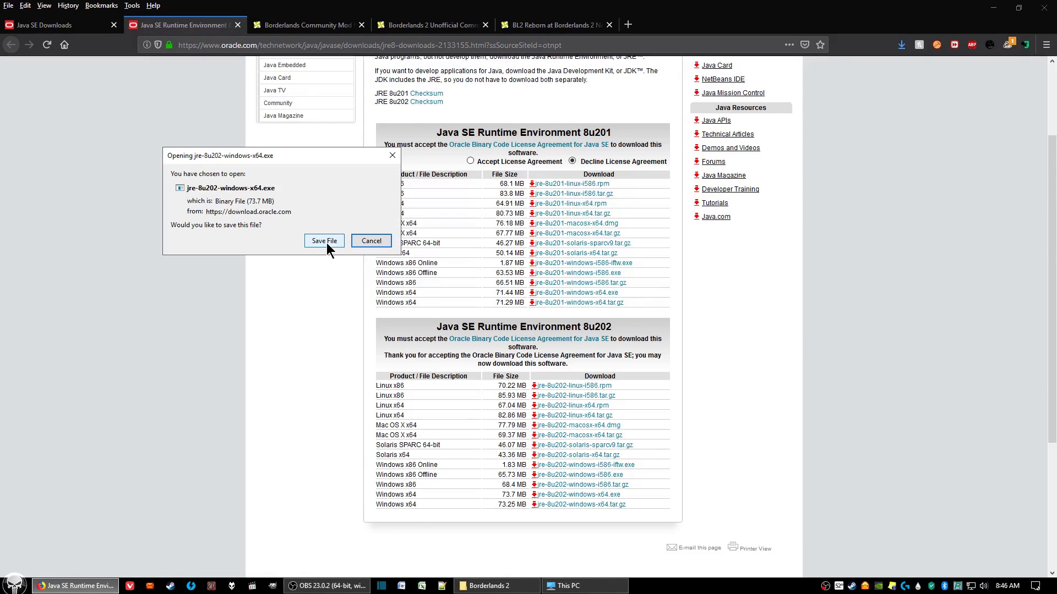
click(324, 243)
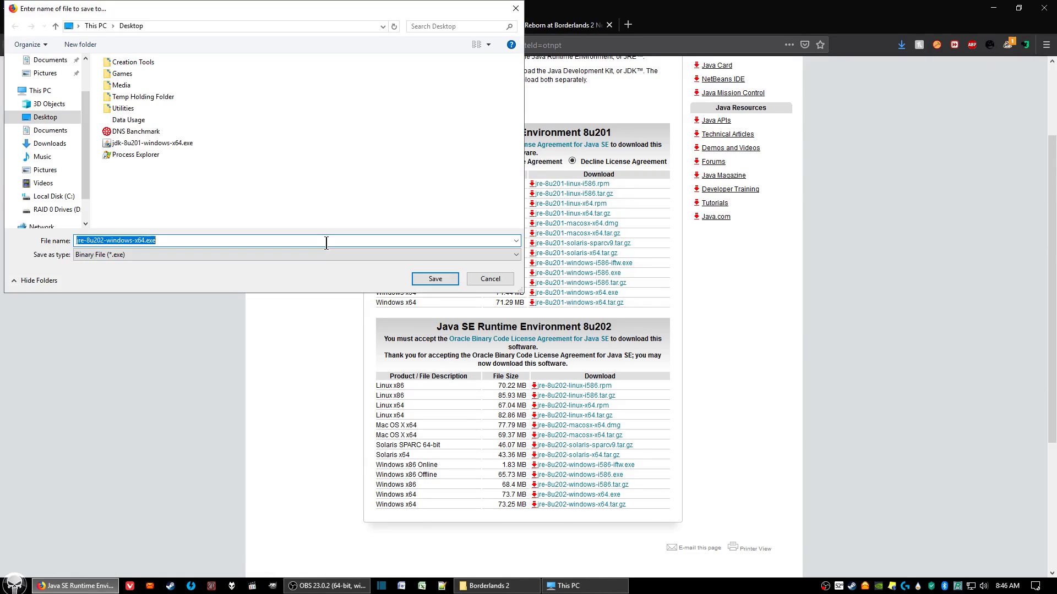
click(434, 279)
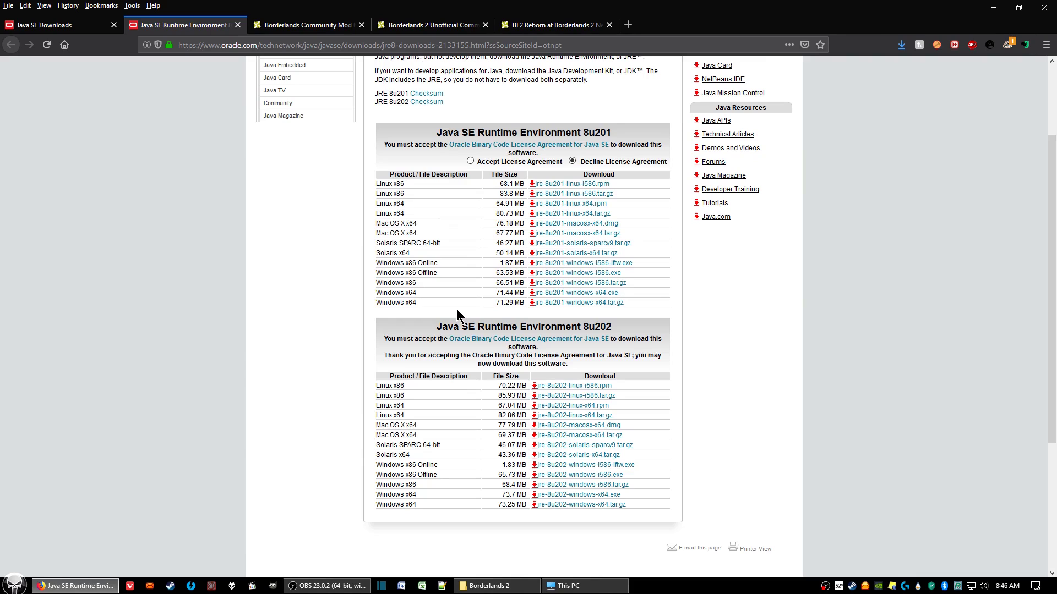
Step: Install JDK 8 Update 201 (64-bit) with the default features, then close the installer
click(74, 586)
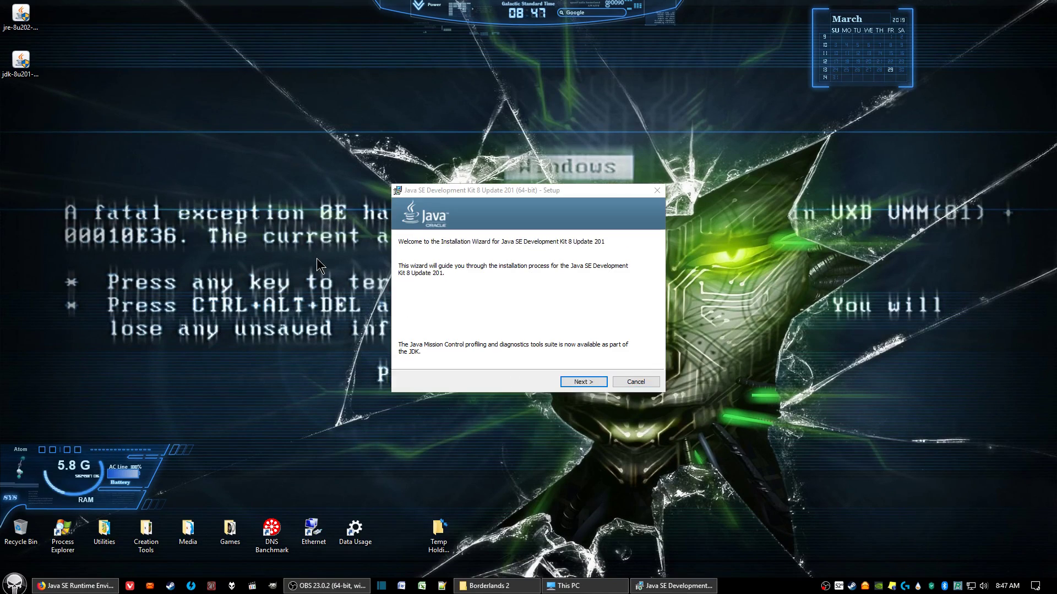
click(579, 382)
click(579, 382)
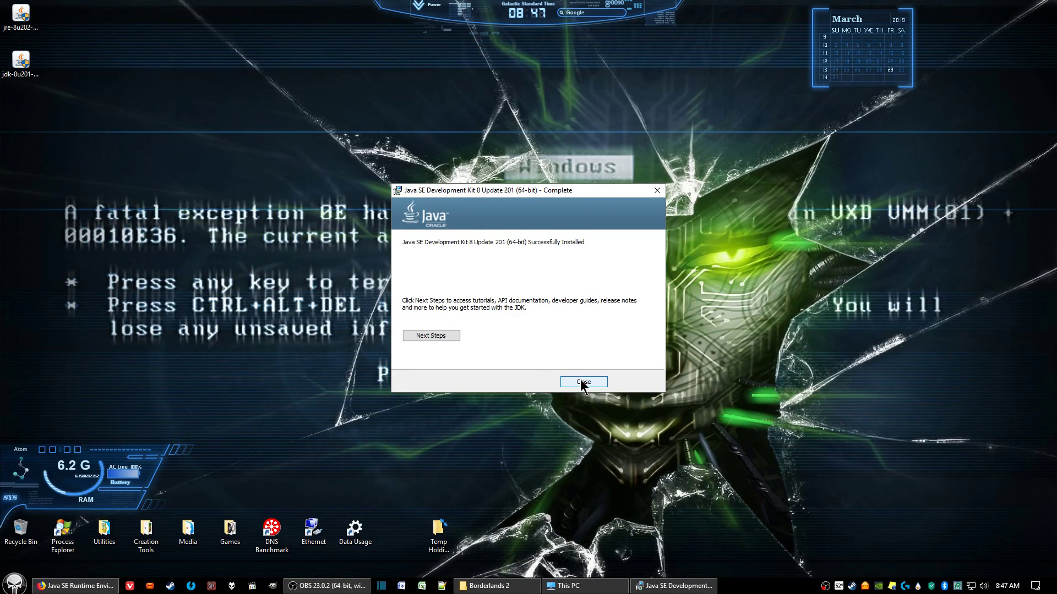
click(583, 383)
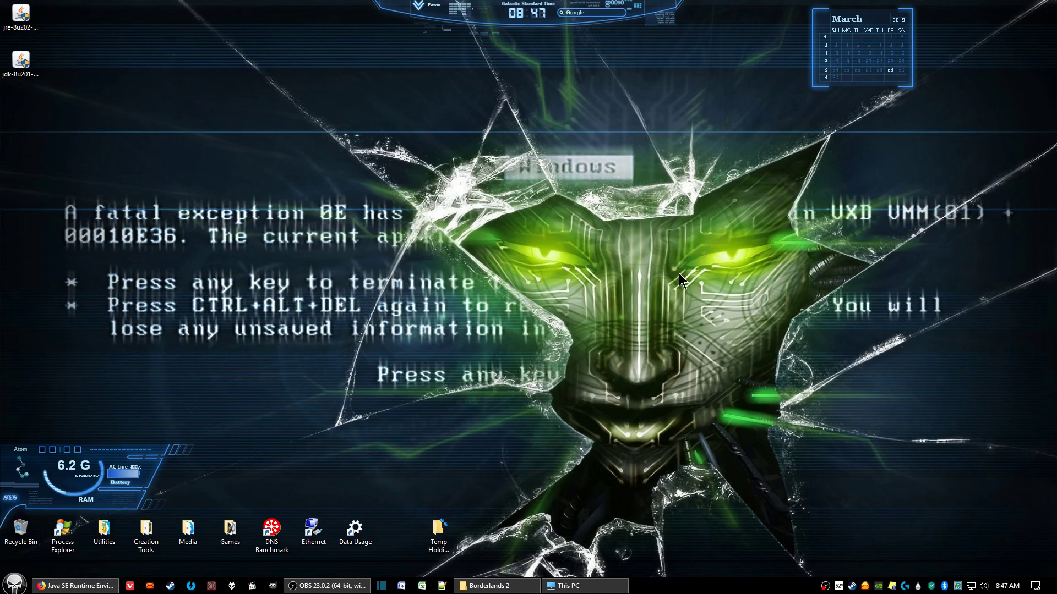
Step: Run the jre-8u202 installer, accept the license, install Java and close setup
double_click(20, 22)
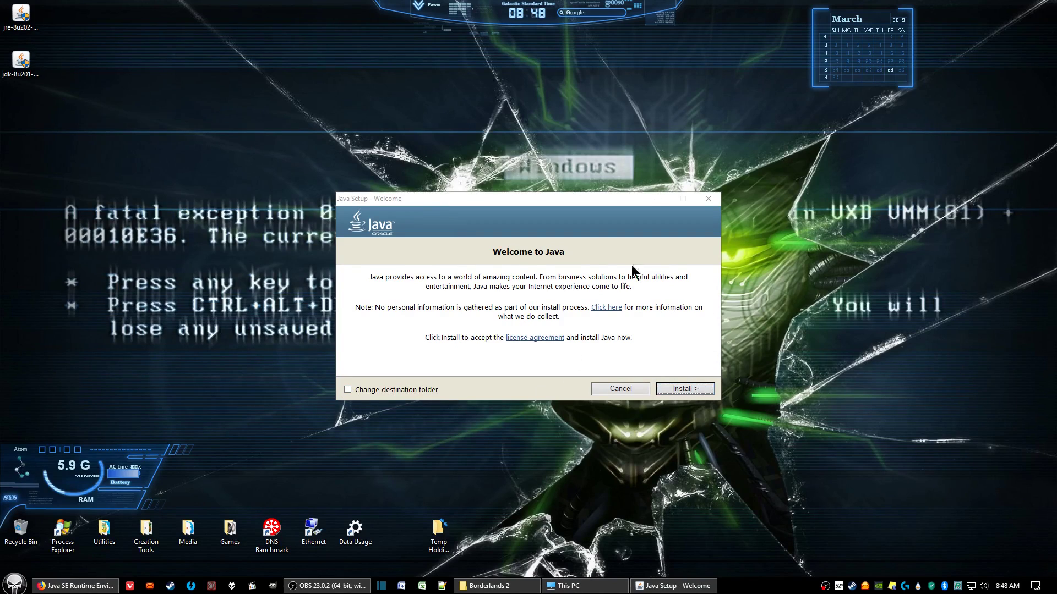
click(683, 389)
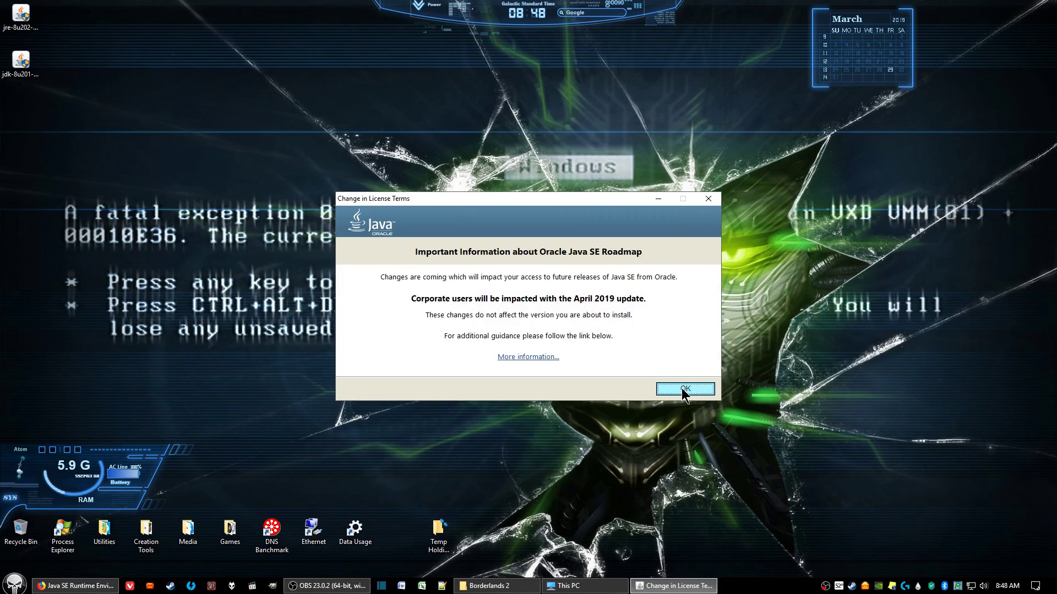
click(685, 389)
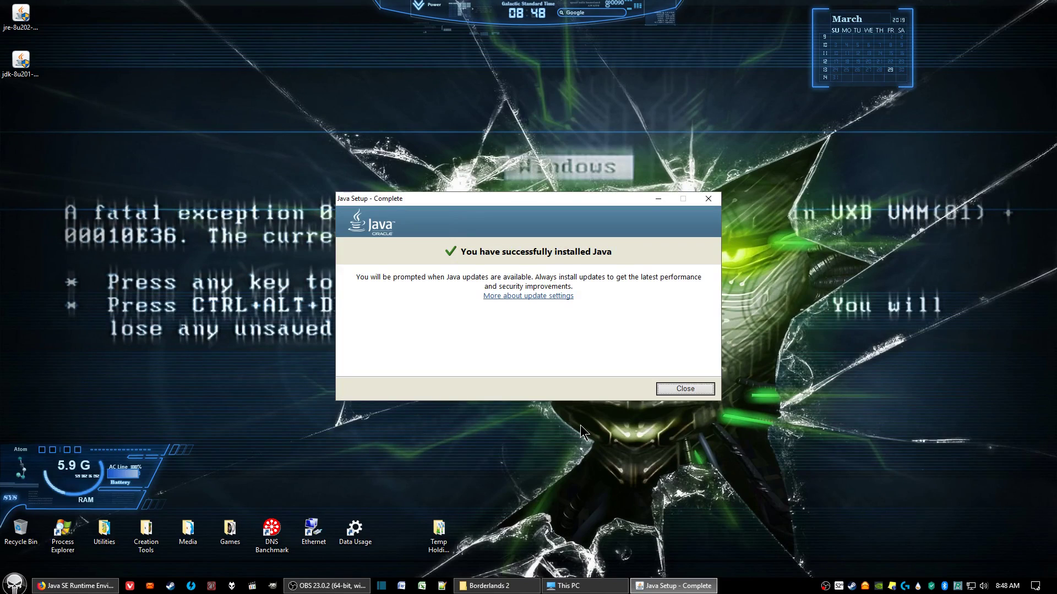
click(685, 389)
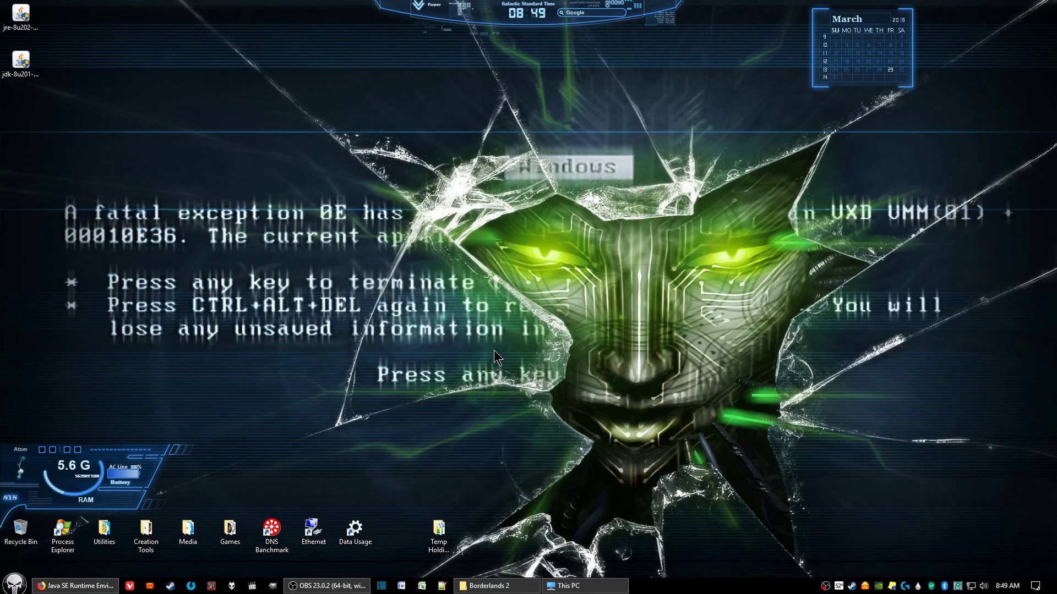
Step: Close the JRE download tab and switch to the Borderlands Community Mod Manager page
click(67, 586)
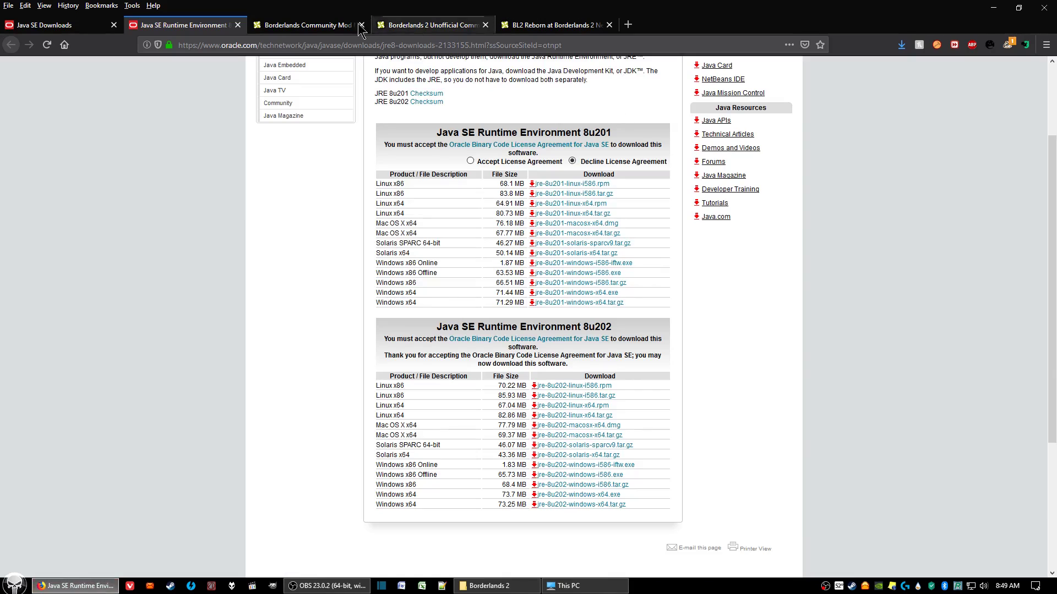
click(237, 26)
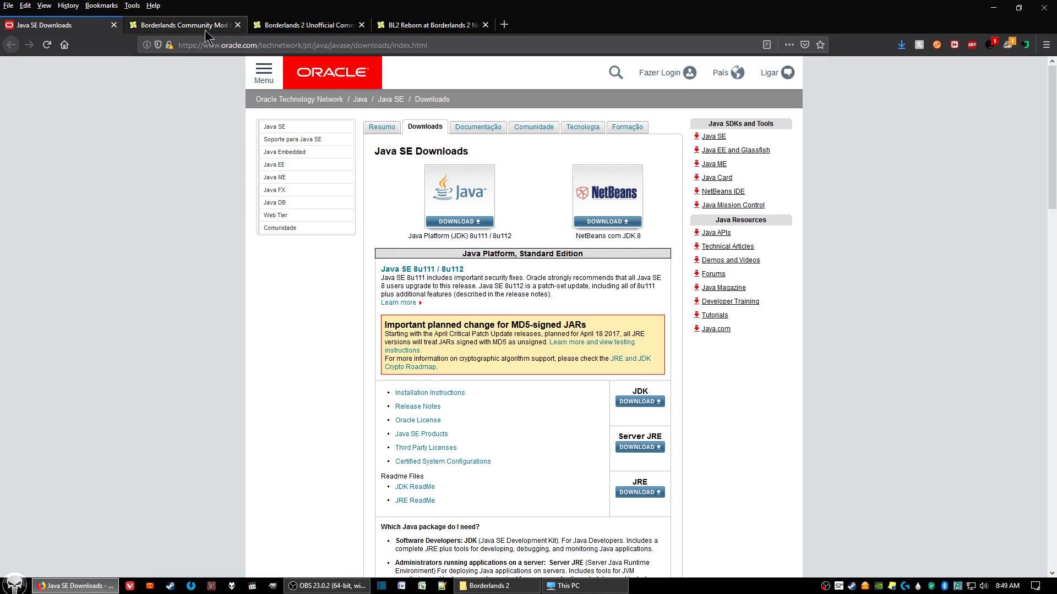
click(177, 27)
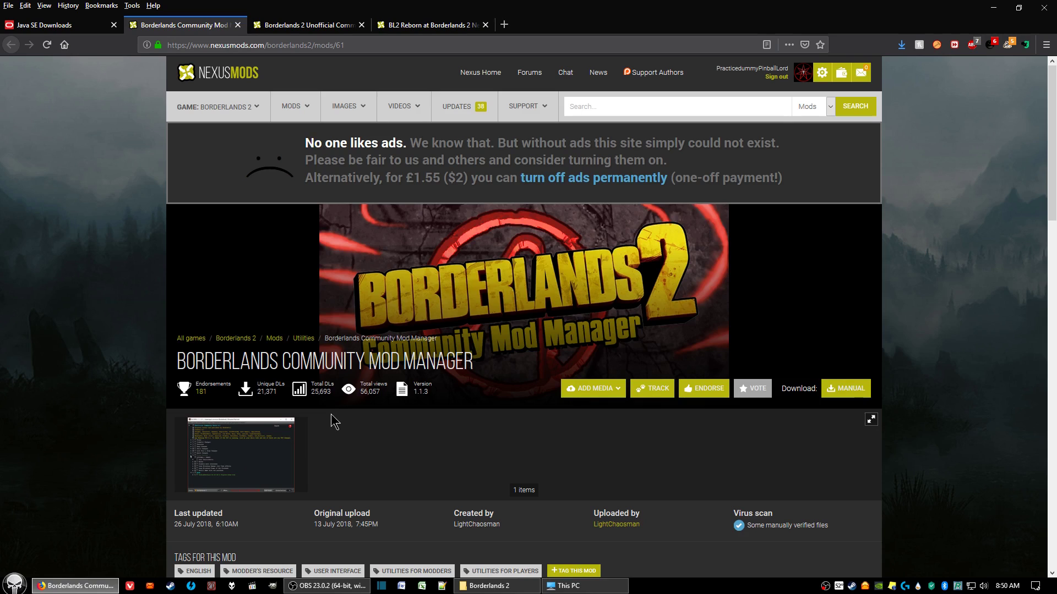
Step: Show the mod's files, try downloading BLCMM_Launcher.exe 1.1.5, and dismiss the prompts
scroll(399, 398, down, 5)
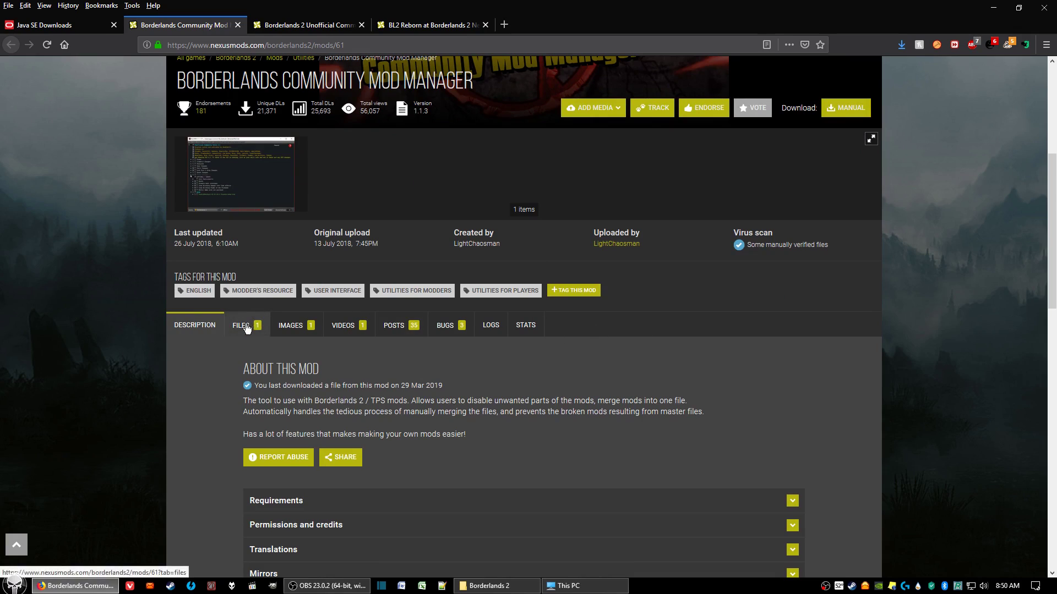
click(246, 326)
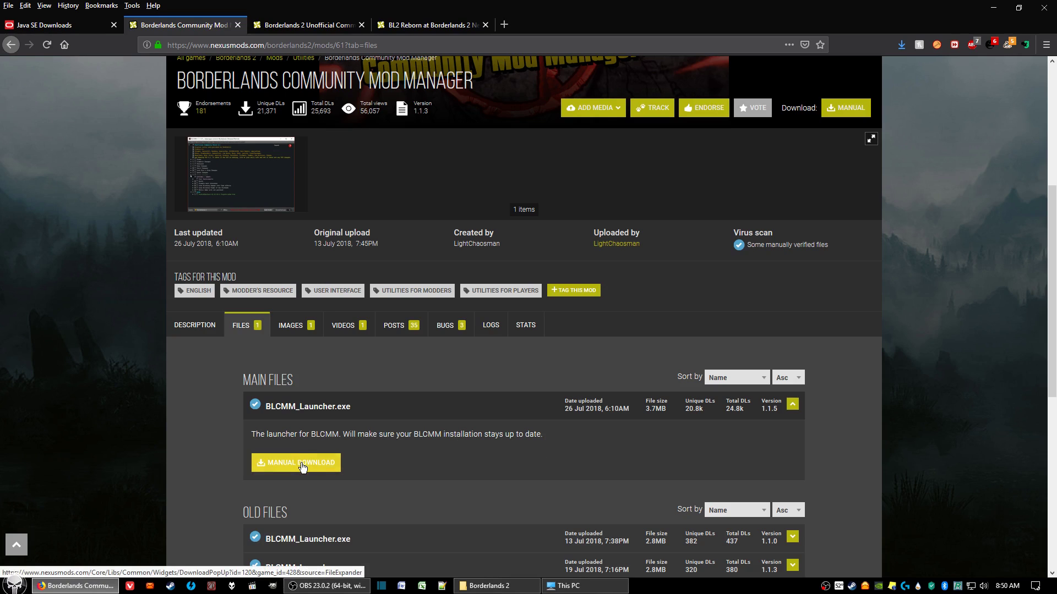
click(302, 467)
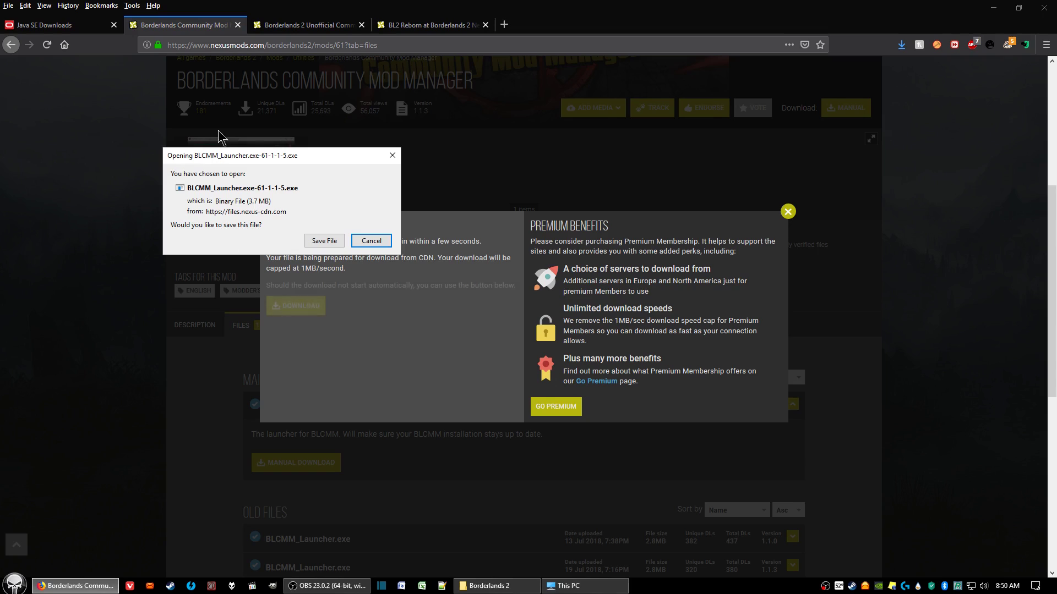
click(393, 155)
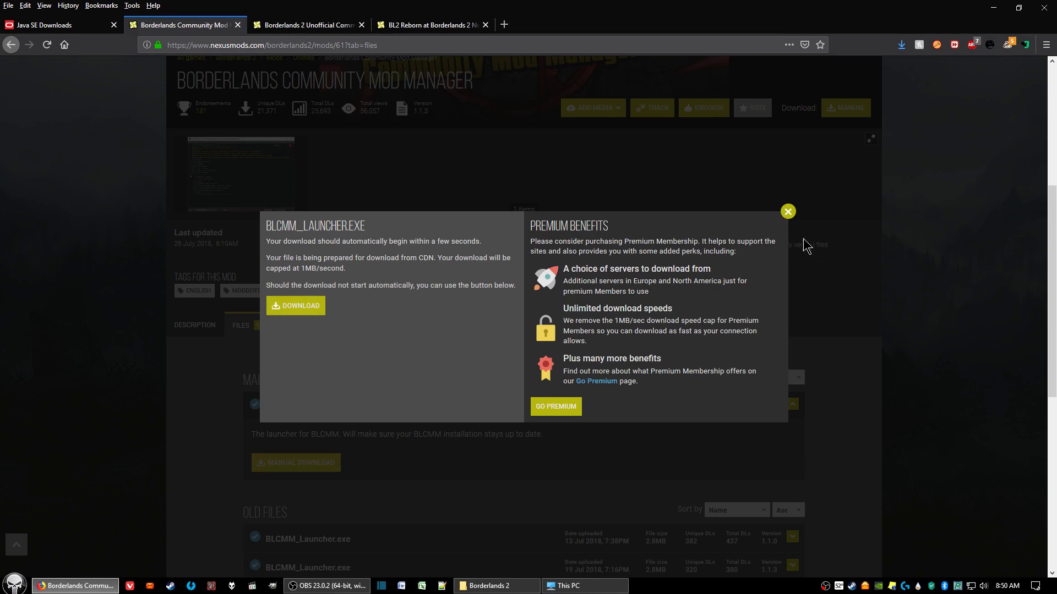
click(787, 212)
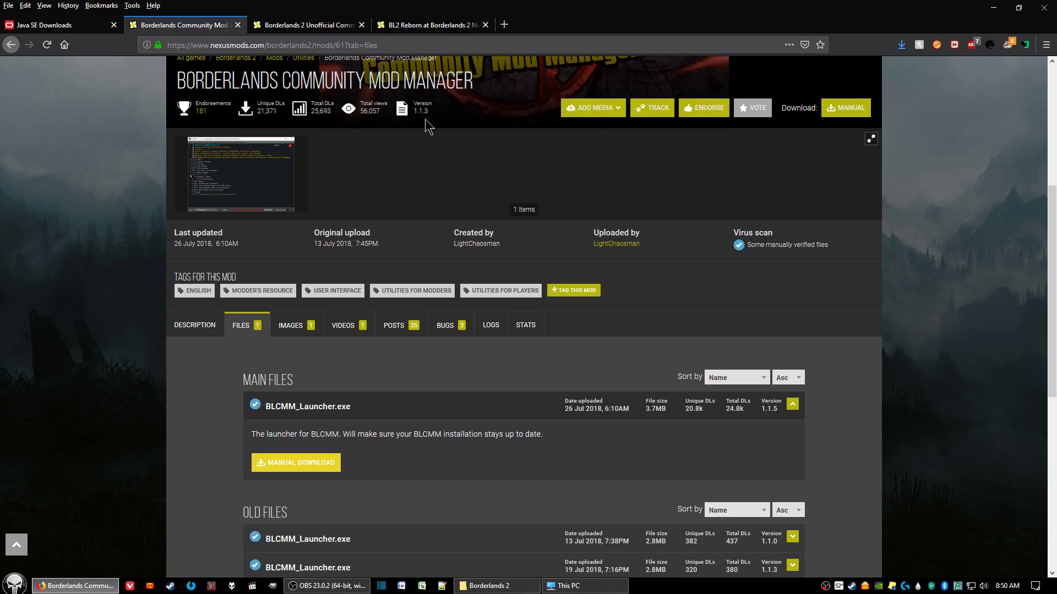
Step: Show the Unofficial Community Patch files, with UCP 4.1 (238KB) as the main file
click(318, 31)
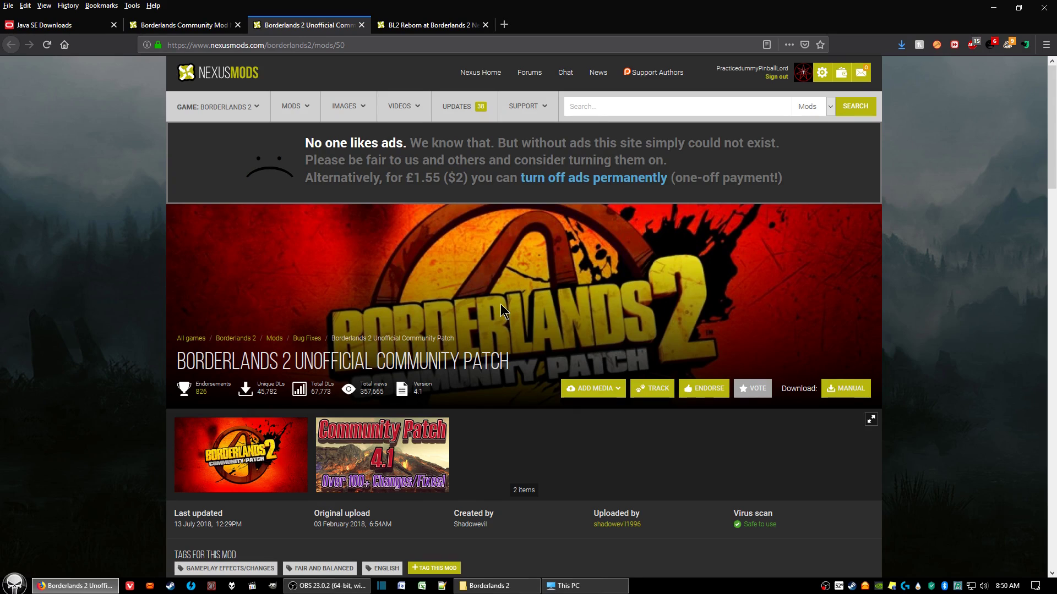
scroll(500, 302, down, 5)
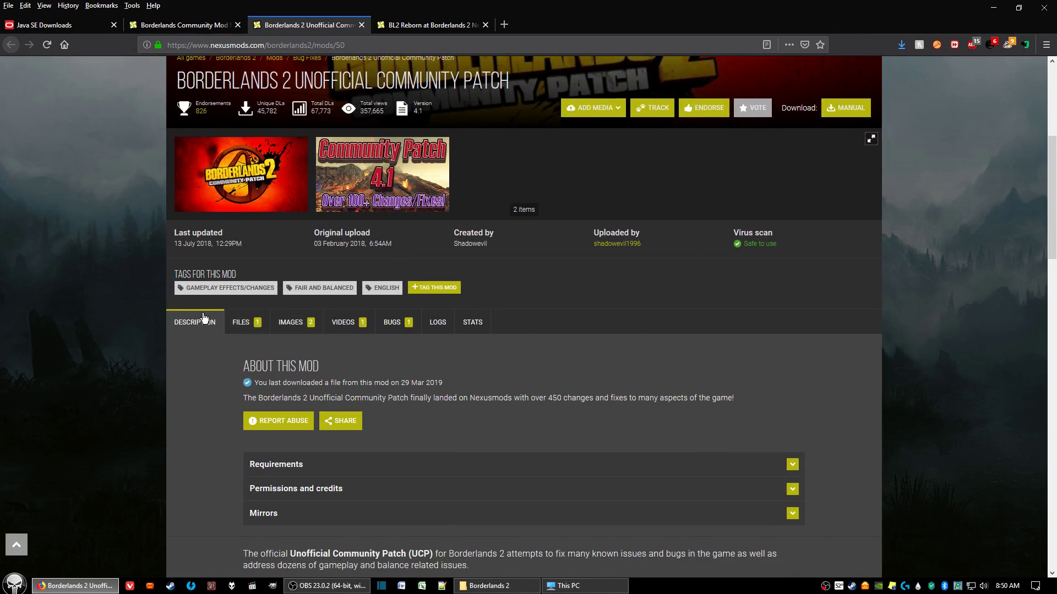
click(256, 324)
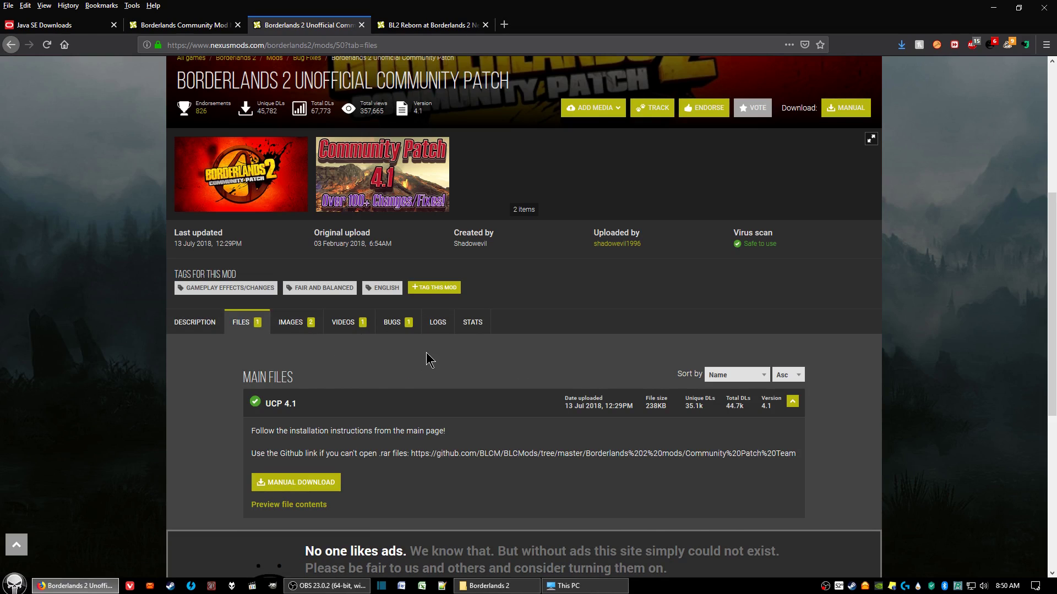
scroll(429, 359, down, 2)
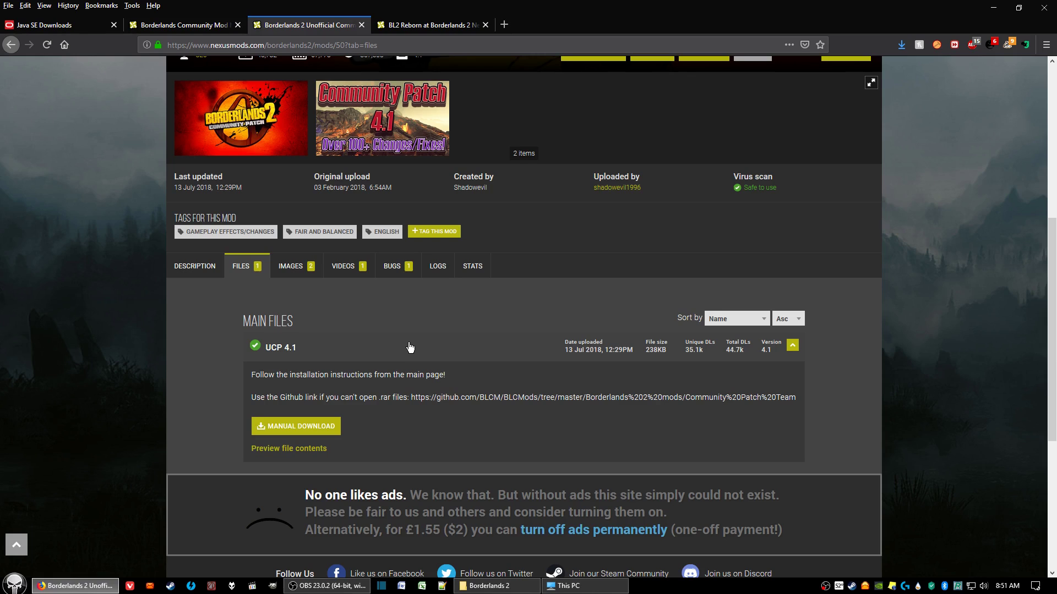
scroll(342, 347, up, 6)
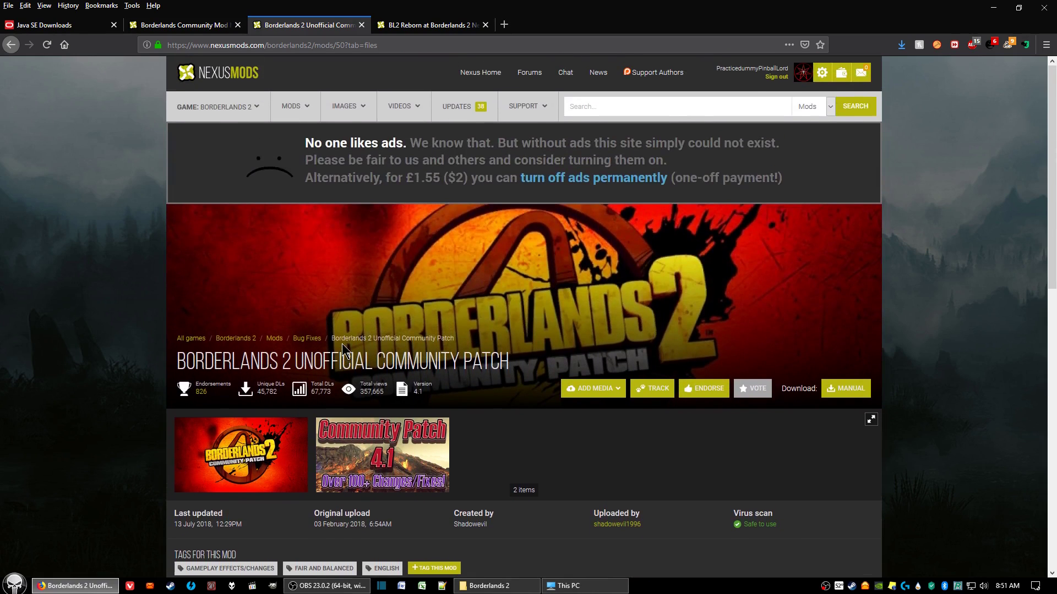
mouse_move(374, 93)
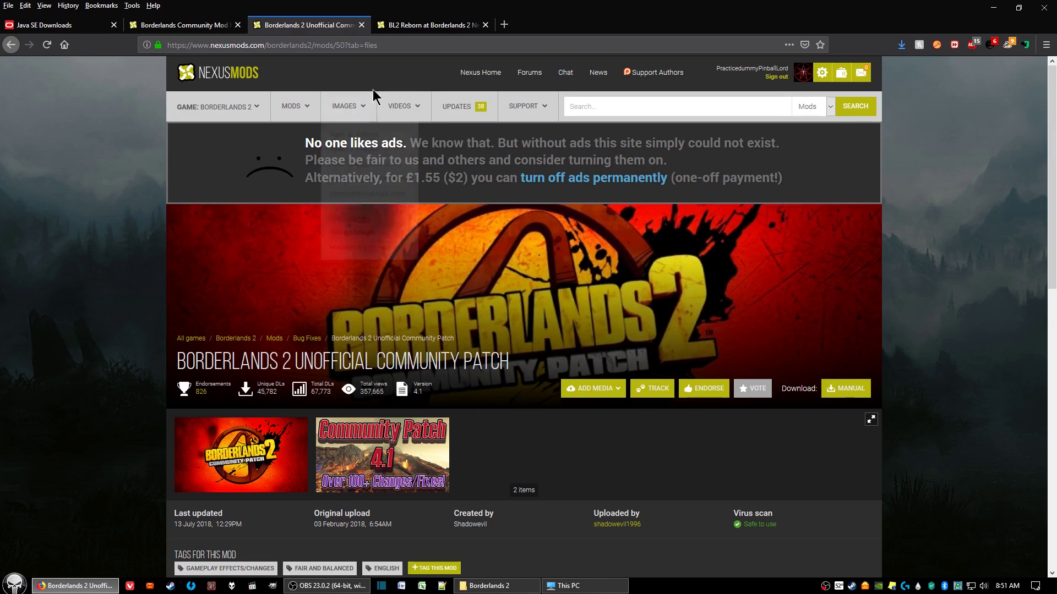
Step: Switch to the BL2 Reborn page and browse its screenshots and description
click(428, 27)
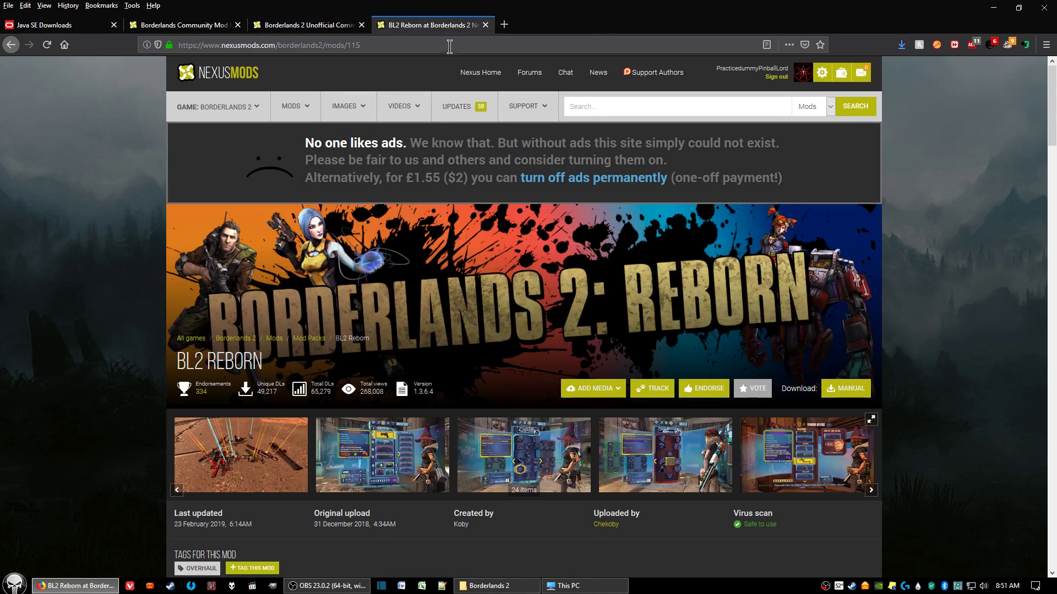
click(343, 447)
key(Escape)
scroll(38, 351, down, 3)
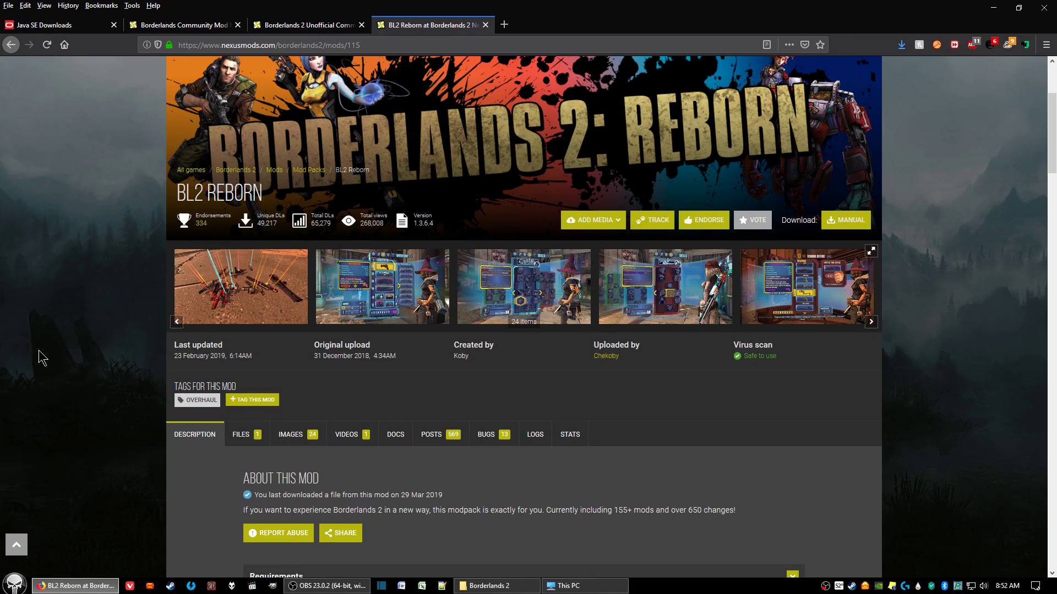
scroll(41, 351, down, 2)
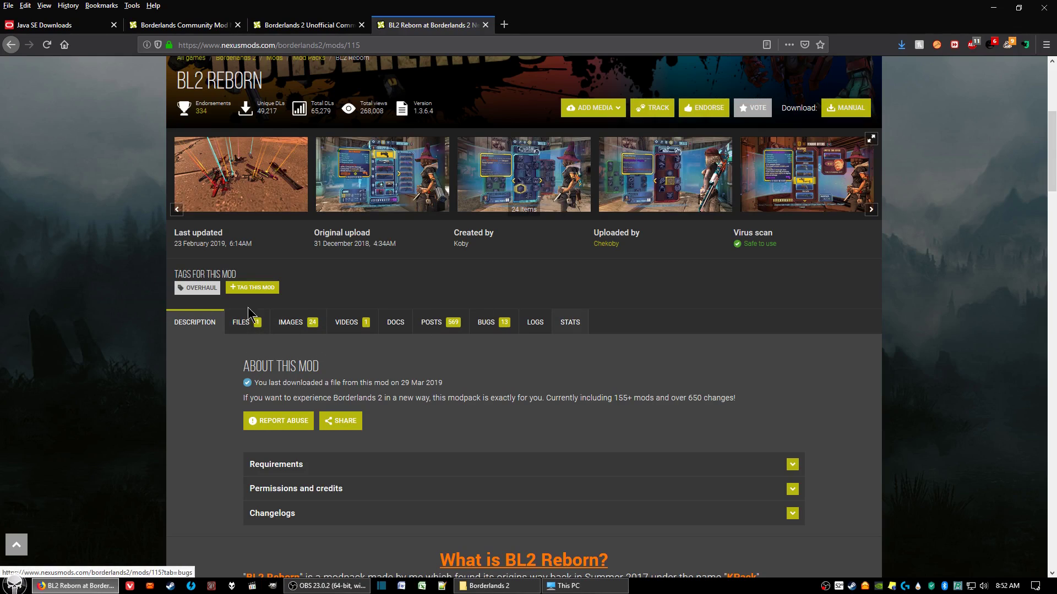
Step: Show BL2 Reborn's files and start a manual download, then cancel without saving
click(241, 322)
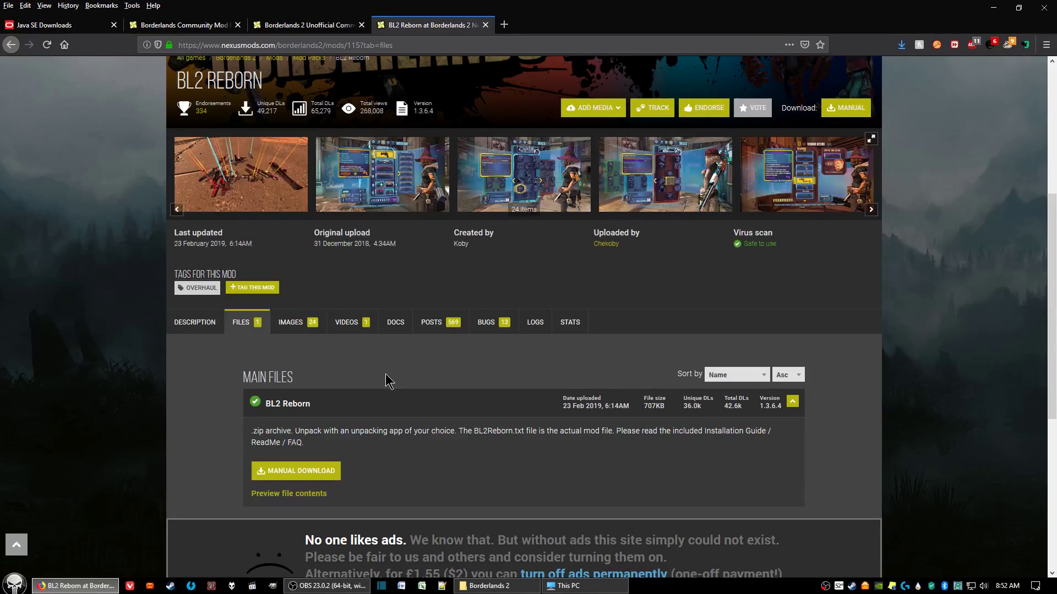
scroll(386, 374, down, 1)
click(310, 413)
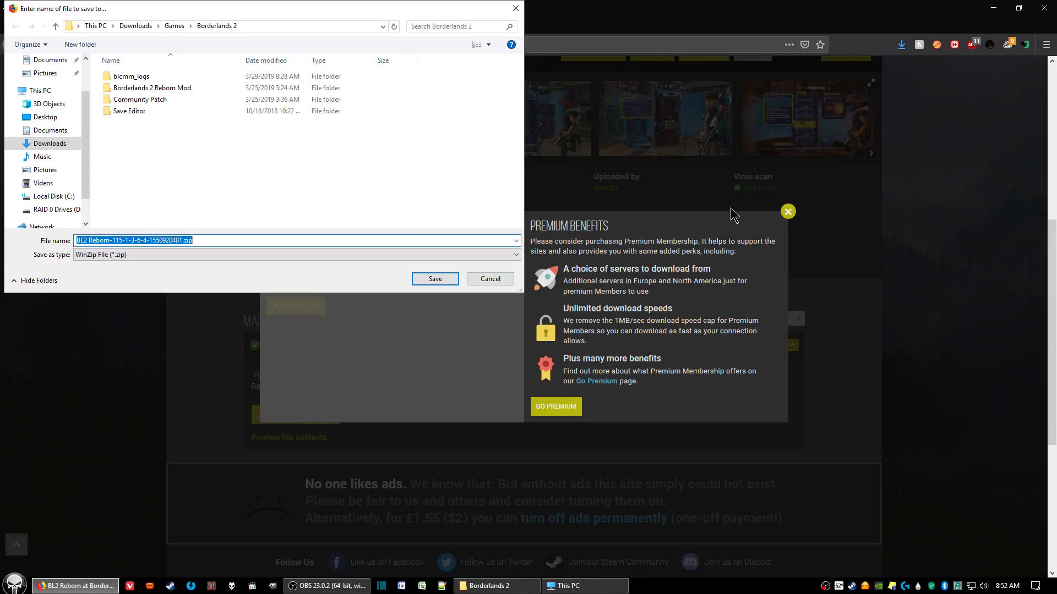
click(516, 8)
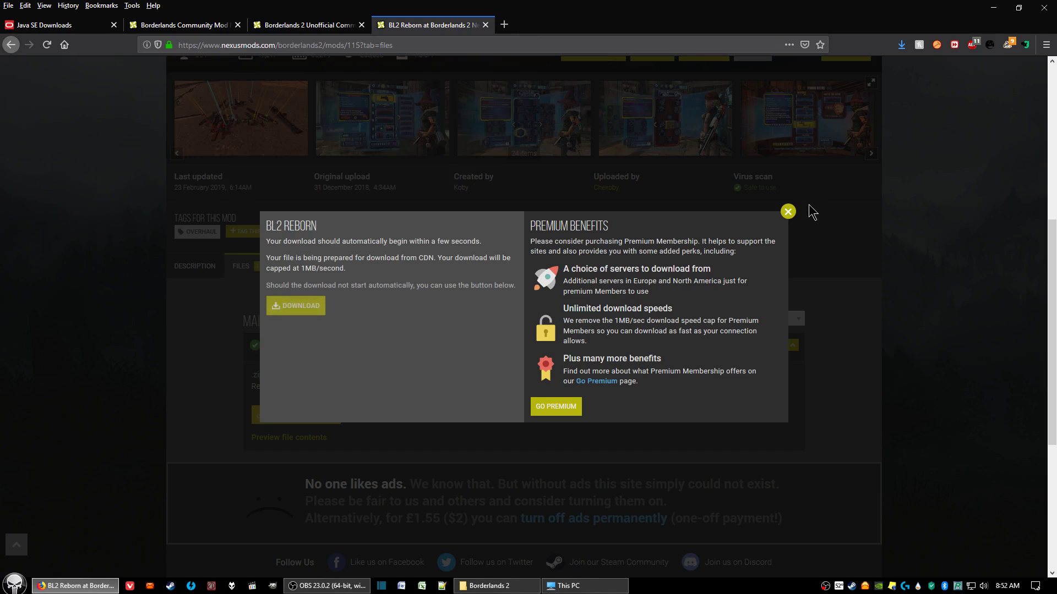
click(788, 211)
scroll(311, 190, up, 3)
scroll(312, 190, up, 3)
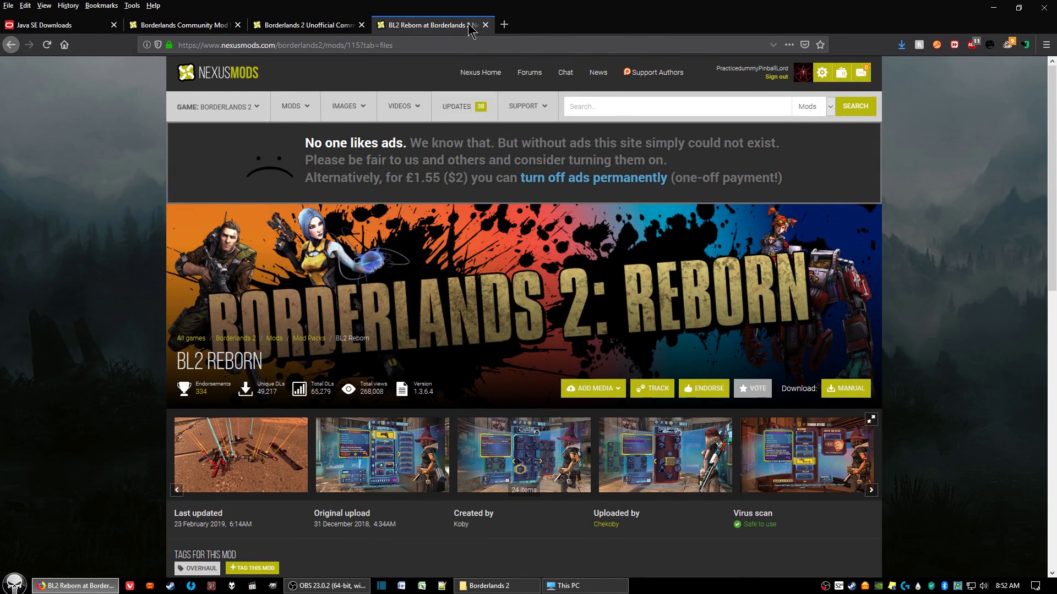
Step: Return to the UCP tab, minimize Firefox, and bring up the Borderlands 2 folder window
click(322, 27)
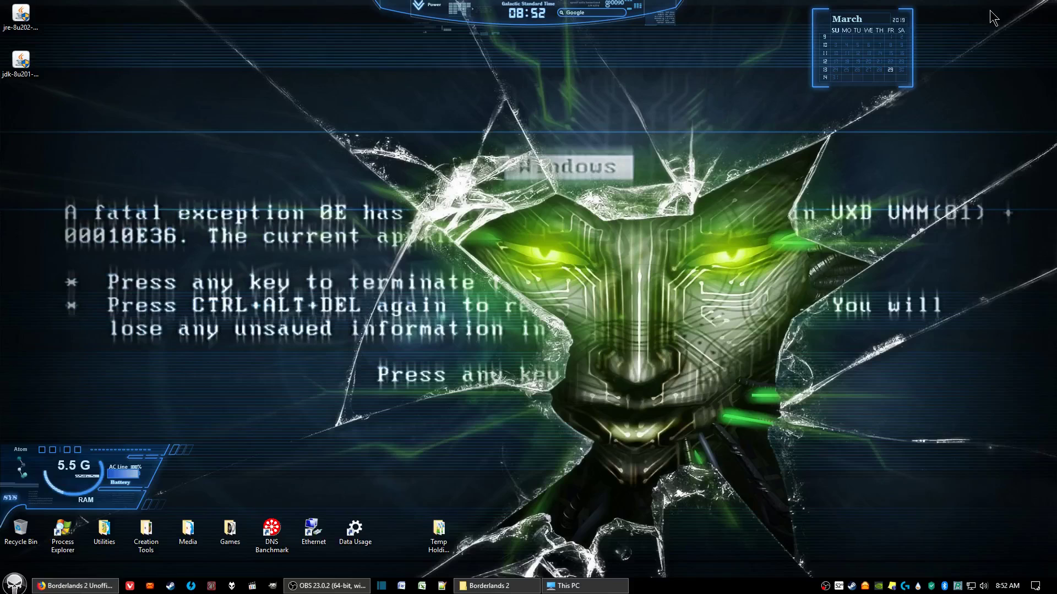
click(993, 8)
click(489, 585)
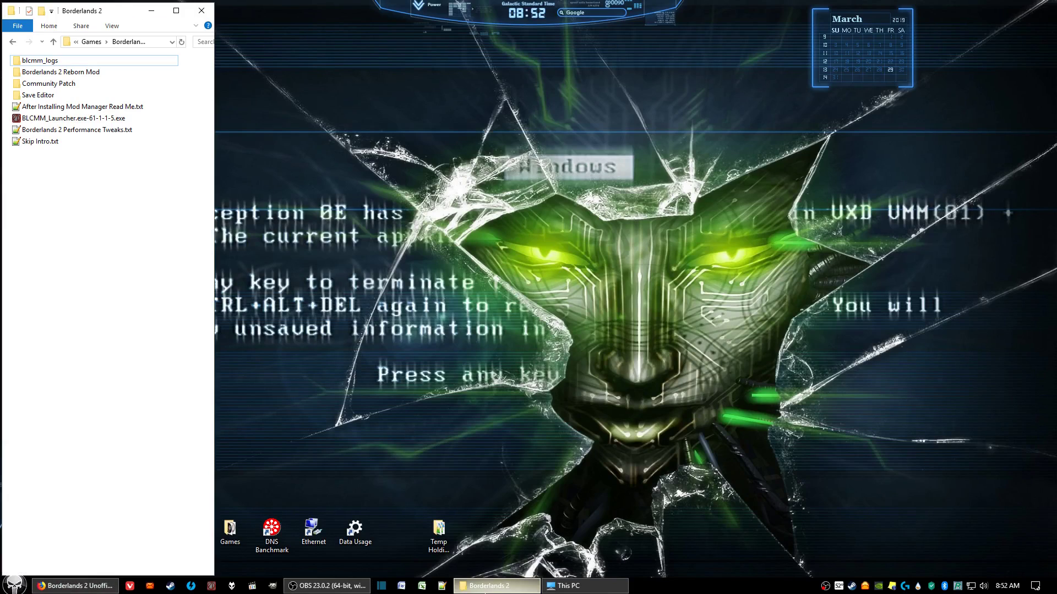
click(151, 11)
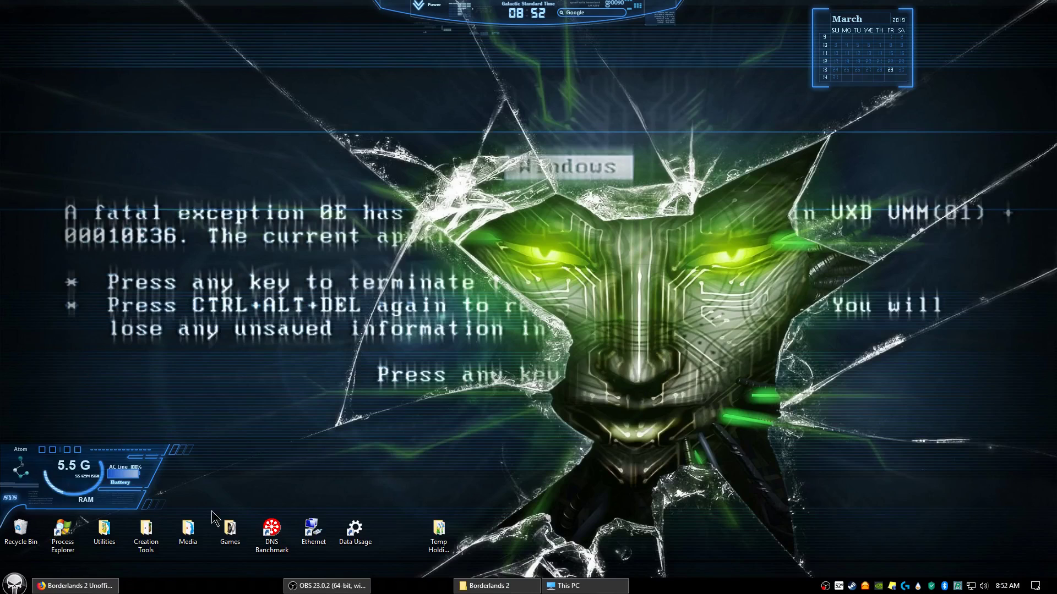
click(490, 586)
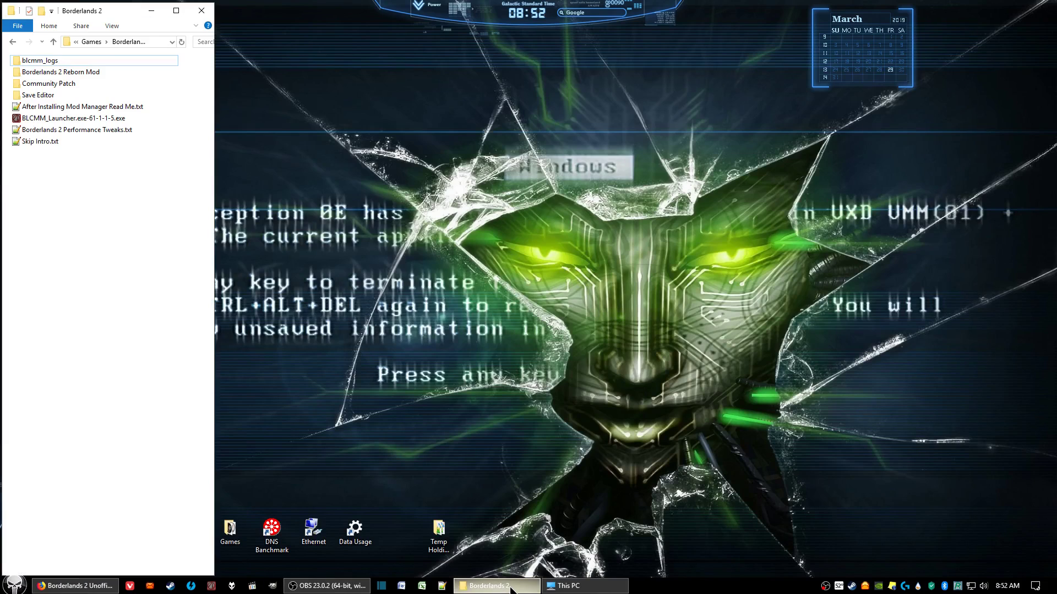
Step: Run BLCMM_Launcher.exe and launch BLCMM 1.1.8 without waiting
double_click(71, 117)
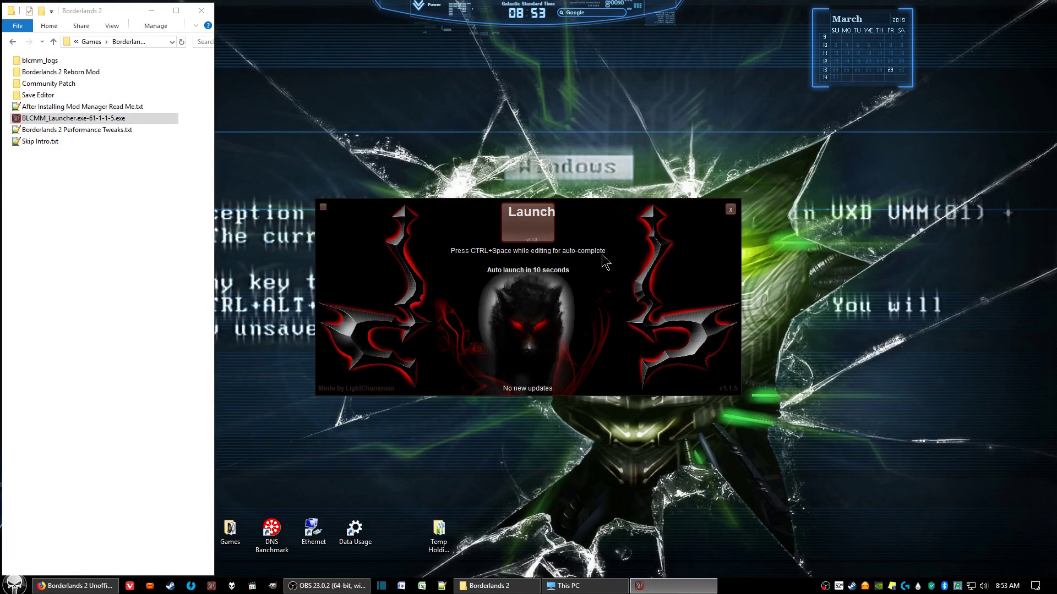
click(526, 218)
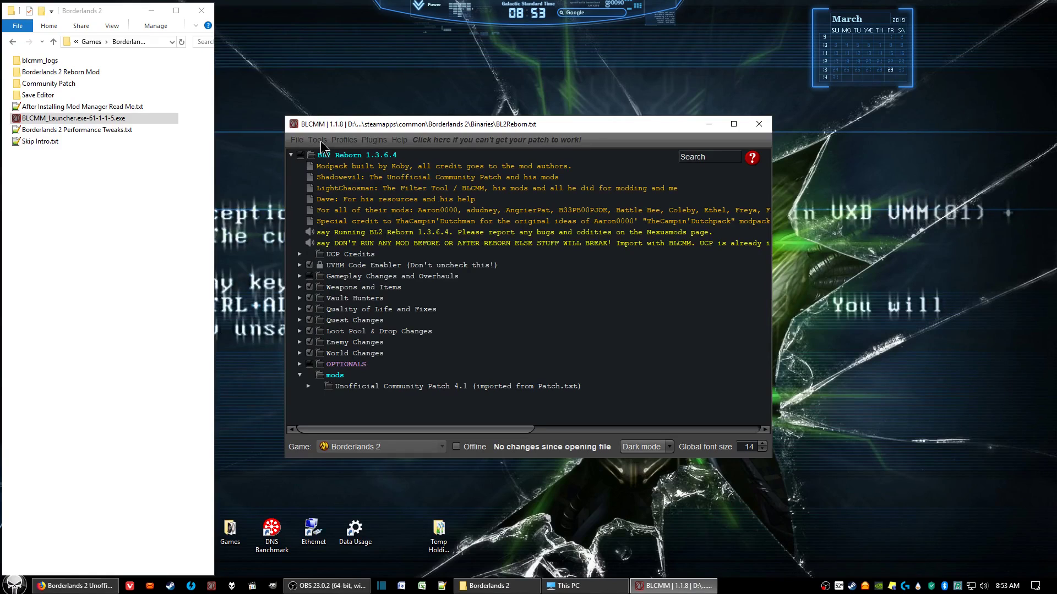
Step: Review Tools > Setup game files for mods, with F11 console key and performance tweaks installed, and confirm
click(319, 140)
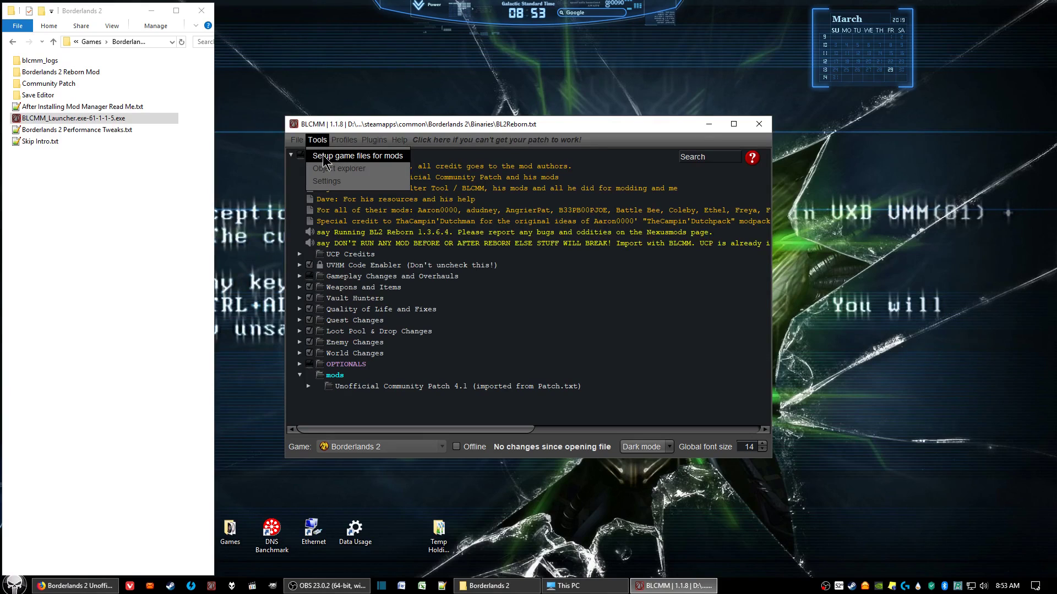
click(324, 157)
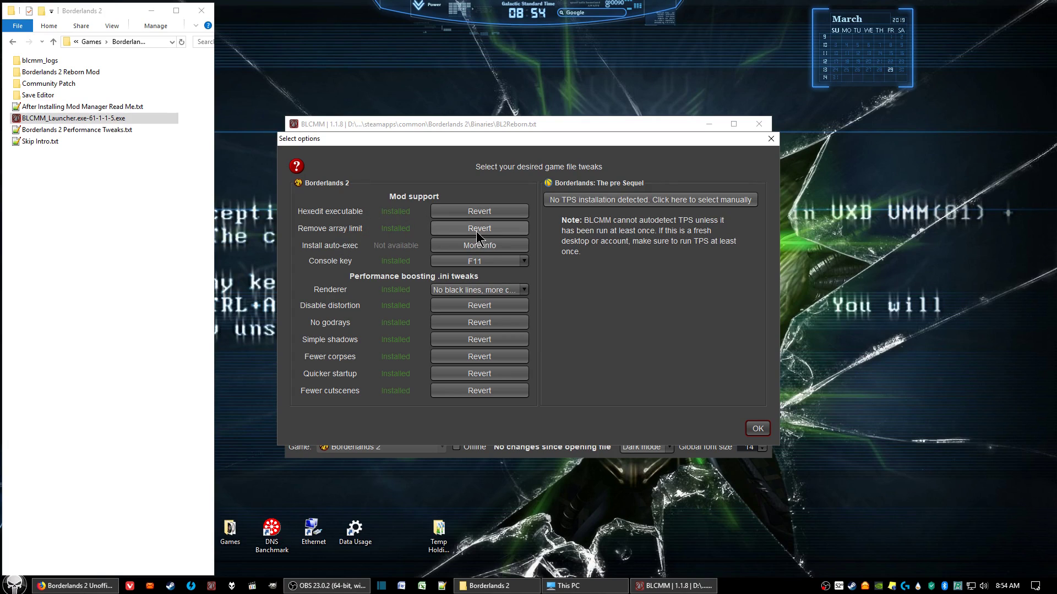
mouse_move(355, 238)
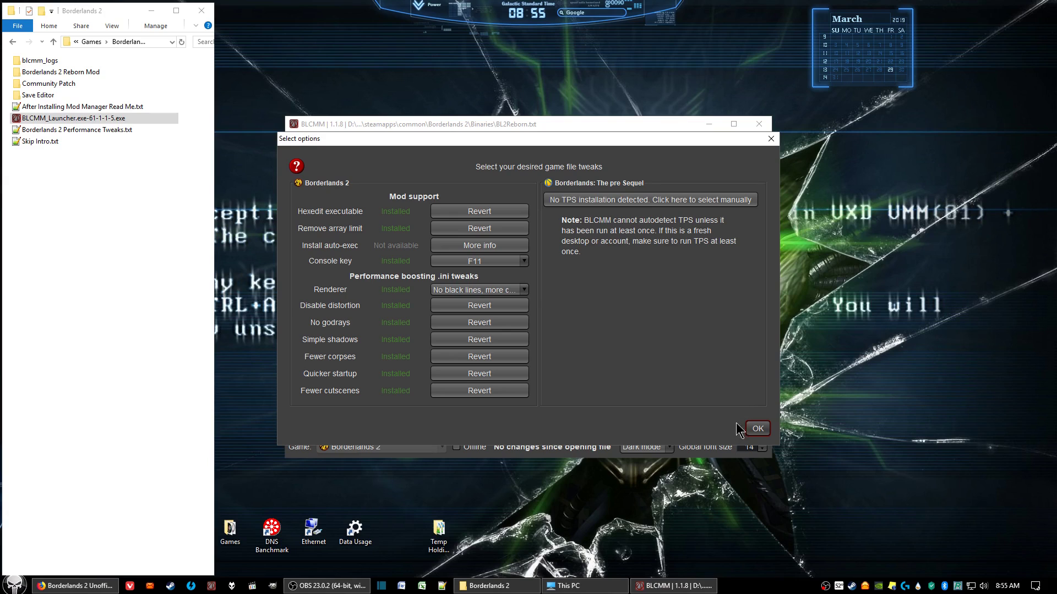
click(757, 429)
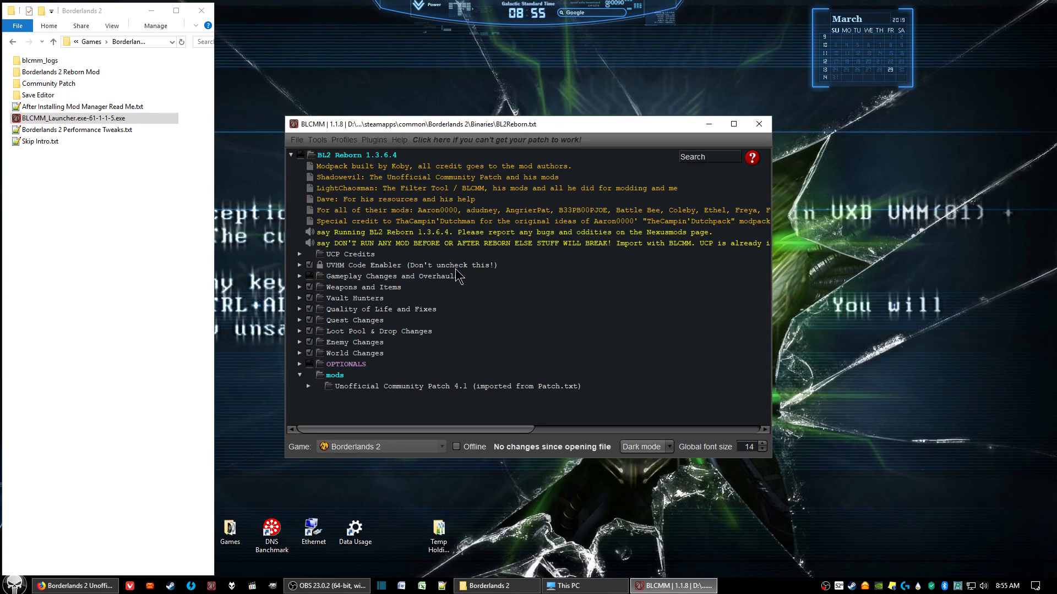
Step: Import Patch.txt from the Binaries folder into BLCMM as Unofficial Community Patch 4.1
click(297, 141)
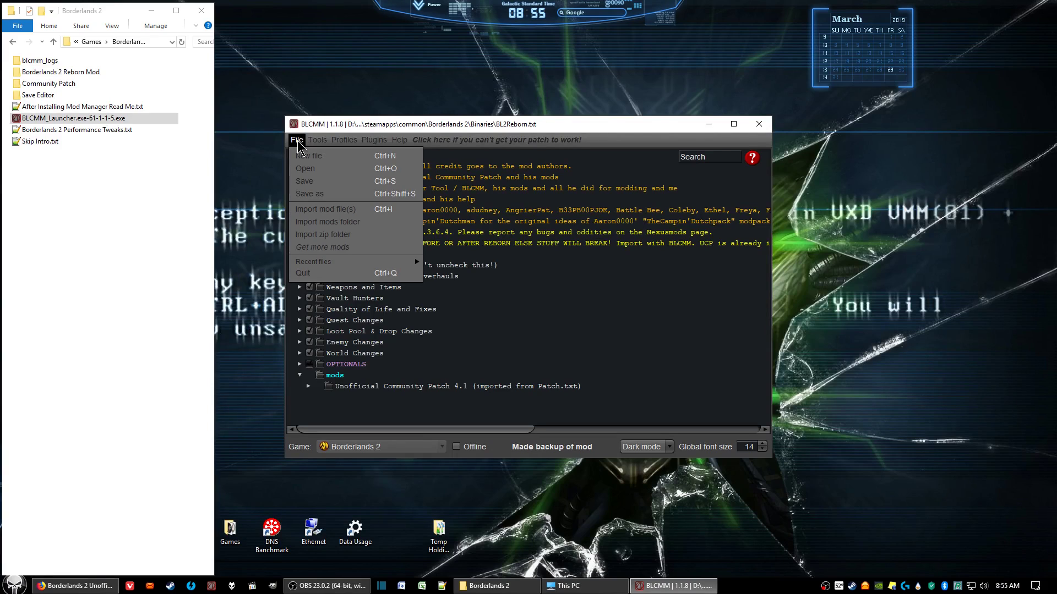
click(322, 210)
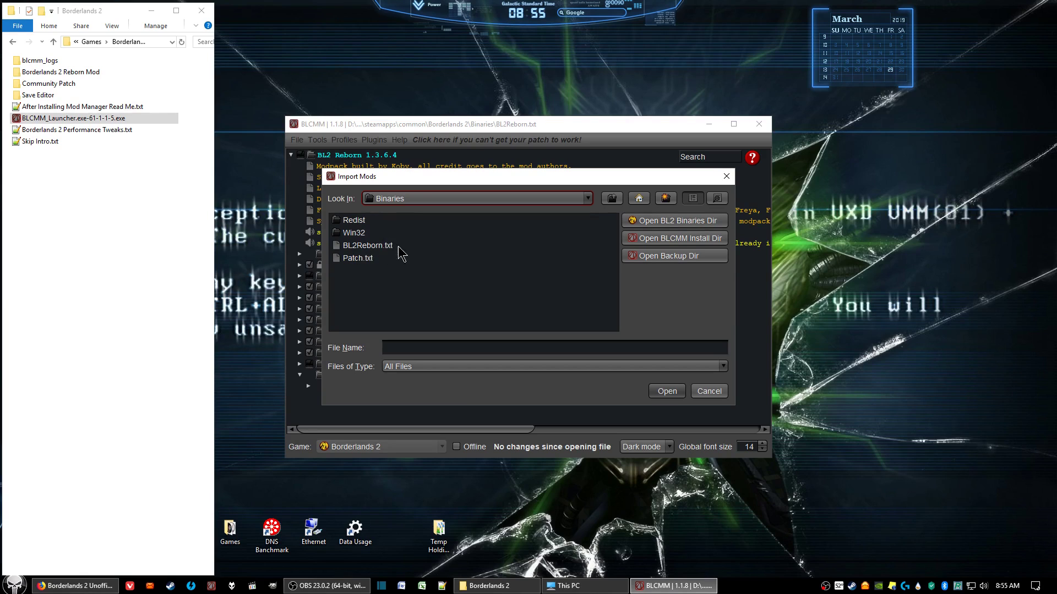
click(366, 262)
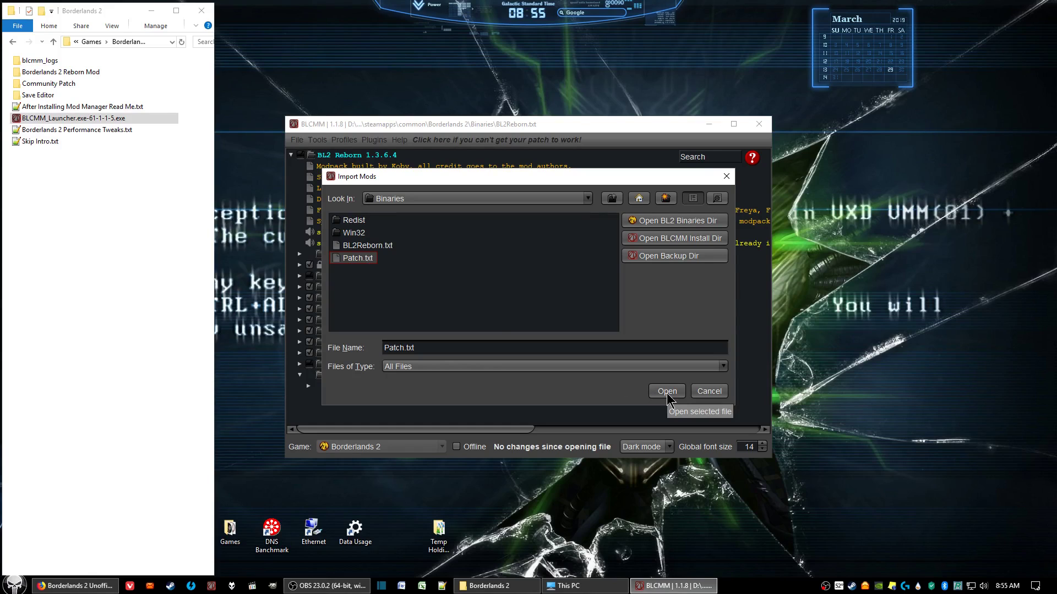
click(726, 177)
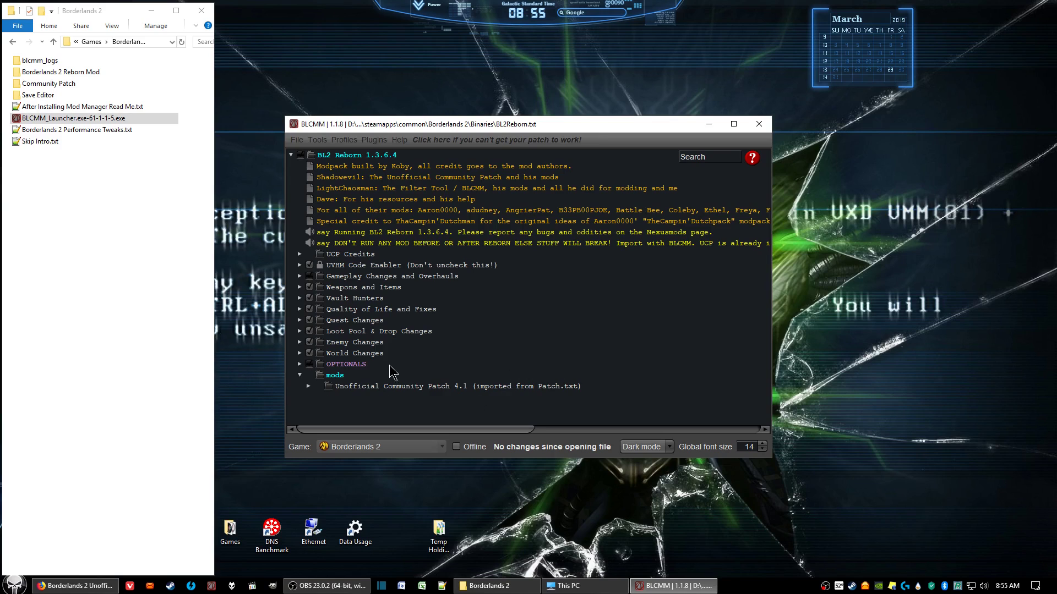
Step: Import BL2Reborn.txt into BLCMM as well, then minimize the mod manager
click(298, 141)
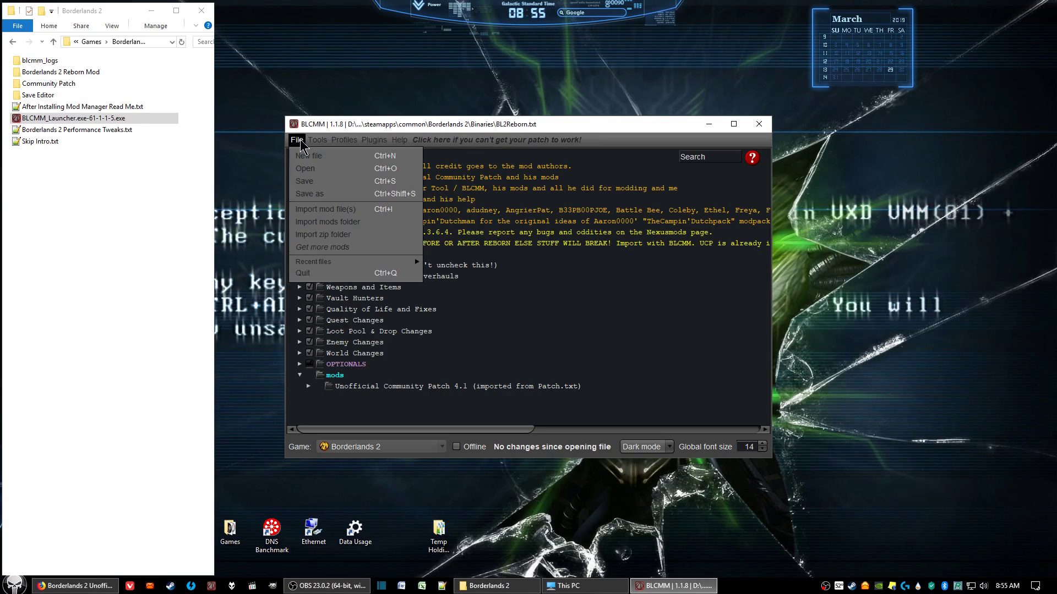
click(315, 211)
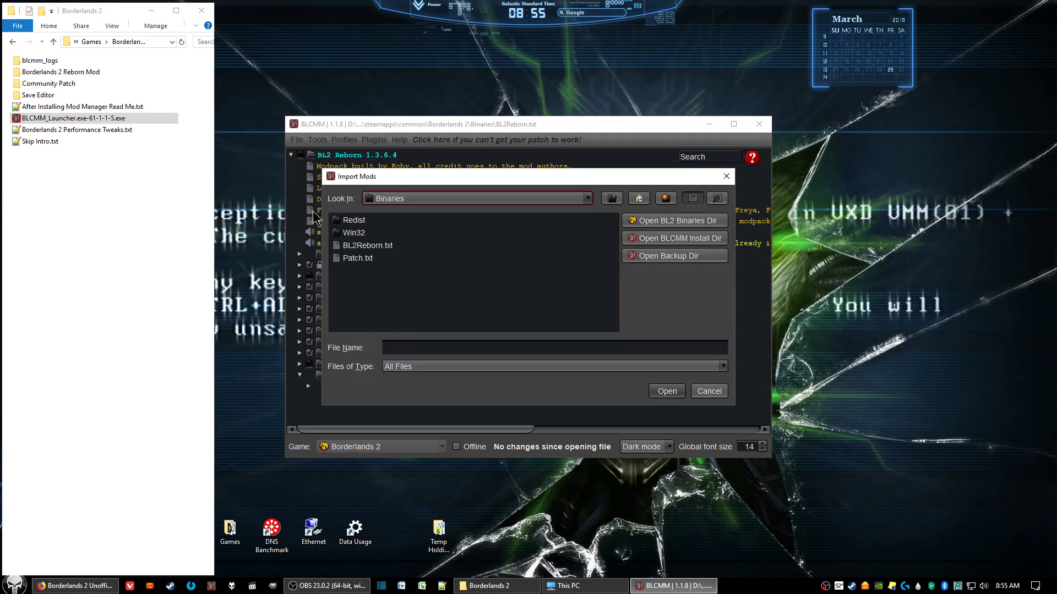
click(387, 251)
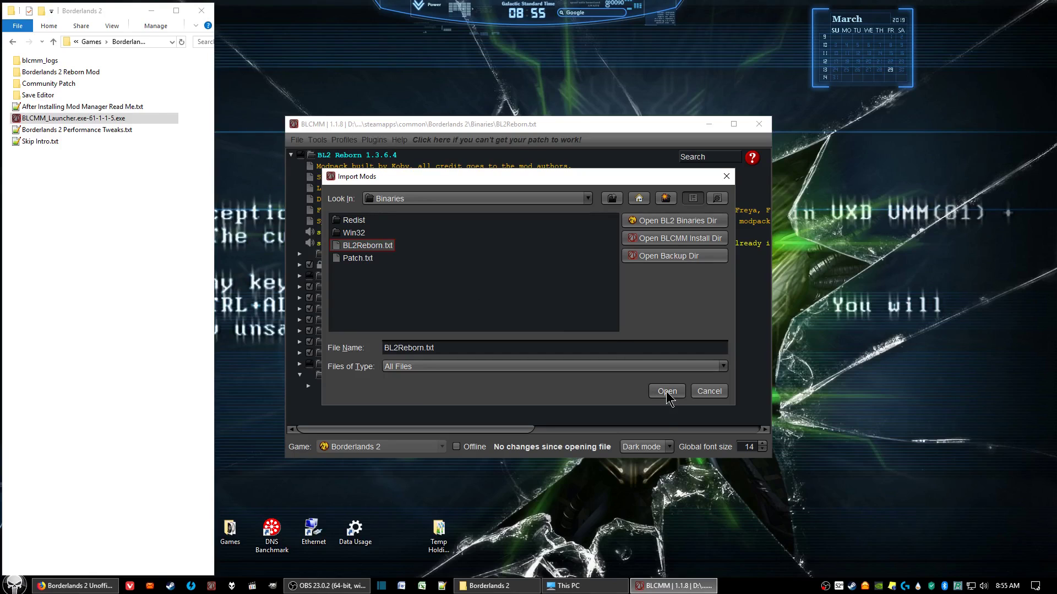
click(727, 177)
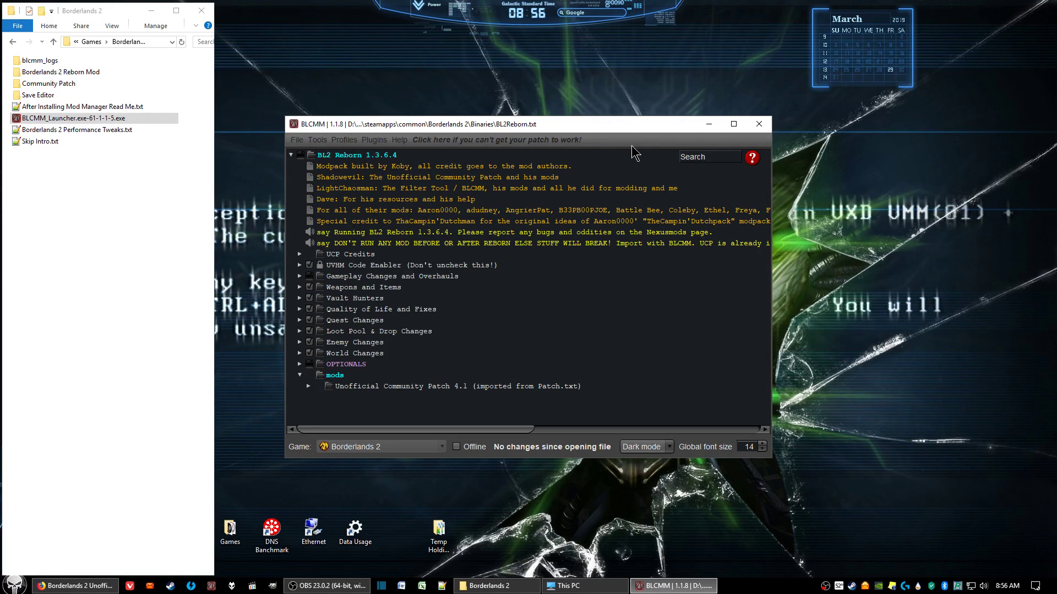
click(707, 124)
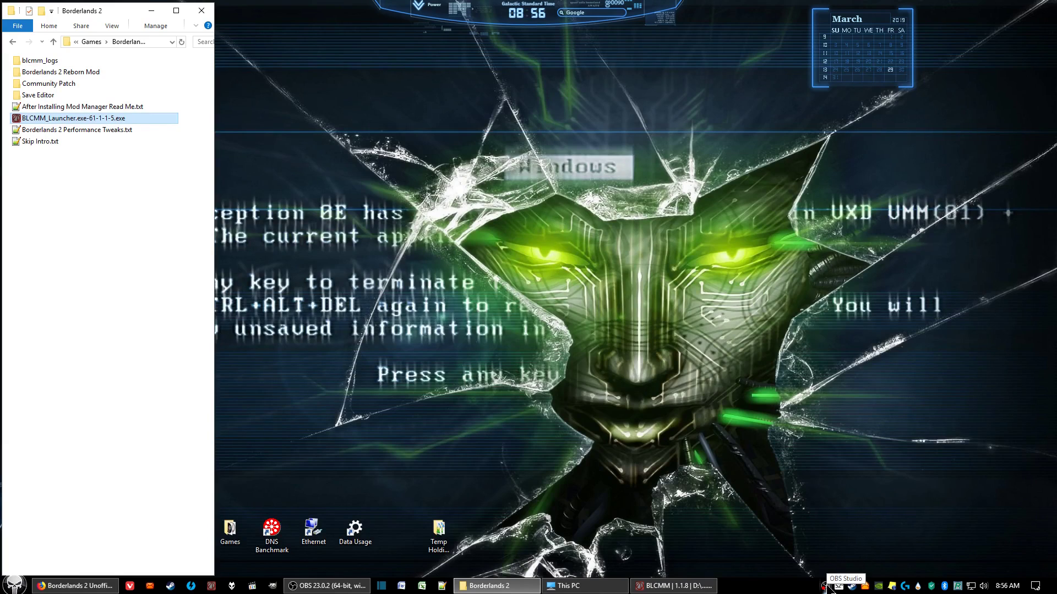
Step: Launch Borderlands 2 from the Steam tray menu and start it from the launcher
right_click(850, 589)
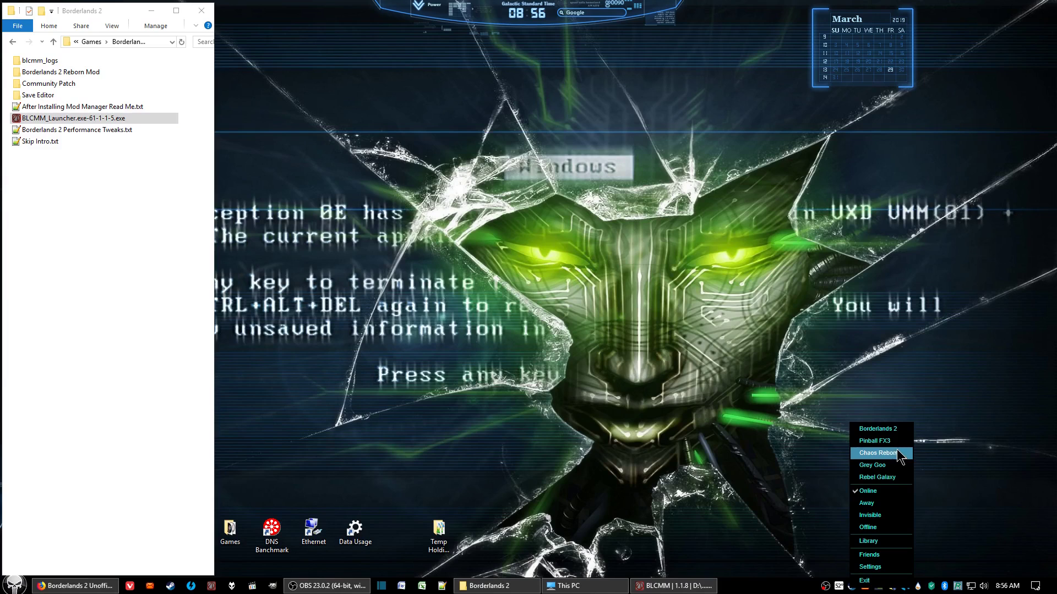
click(878, 429)
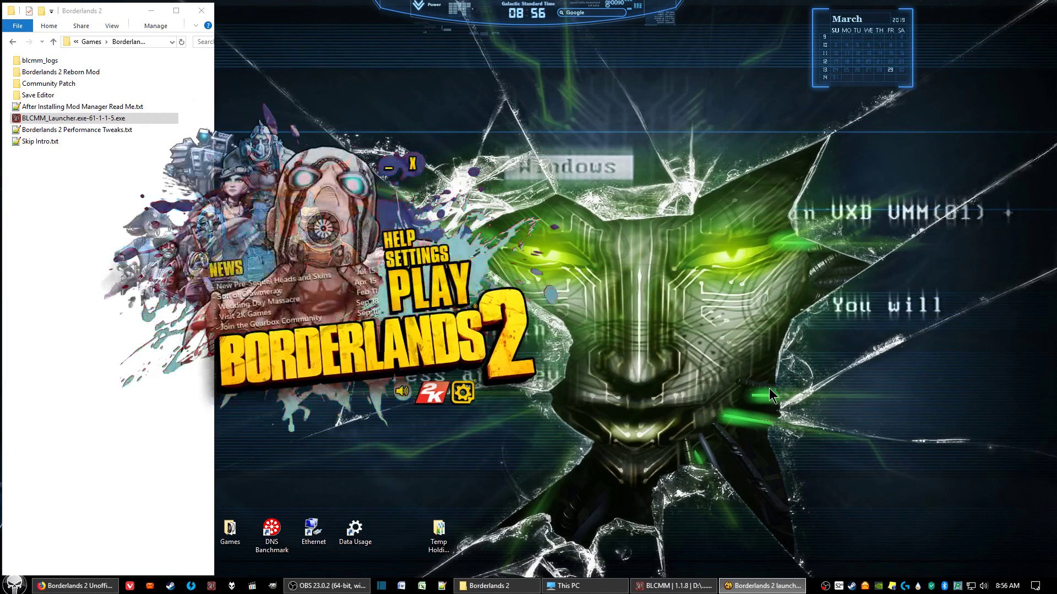
click(426, 279)
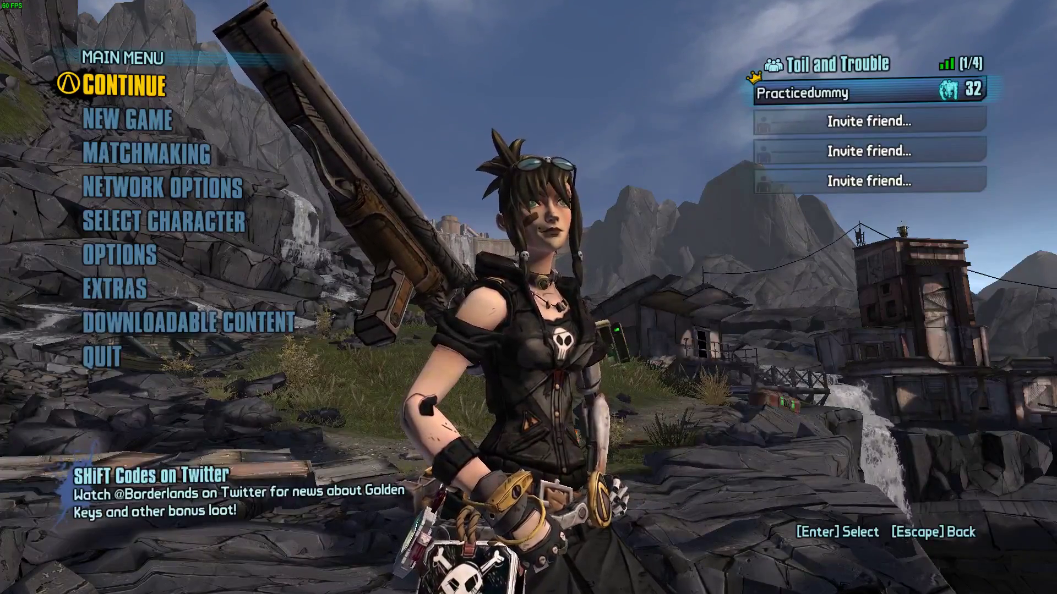
Step: Run 'exec Patch.txt' in the game console to load Unofficial Community Patch 4.1
key(grave)
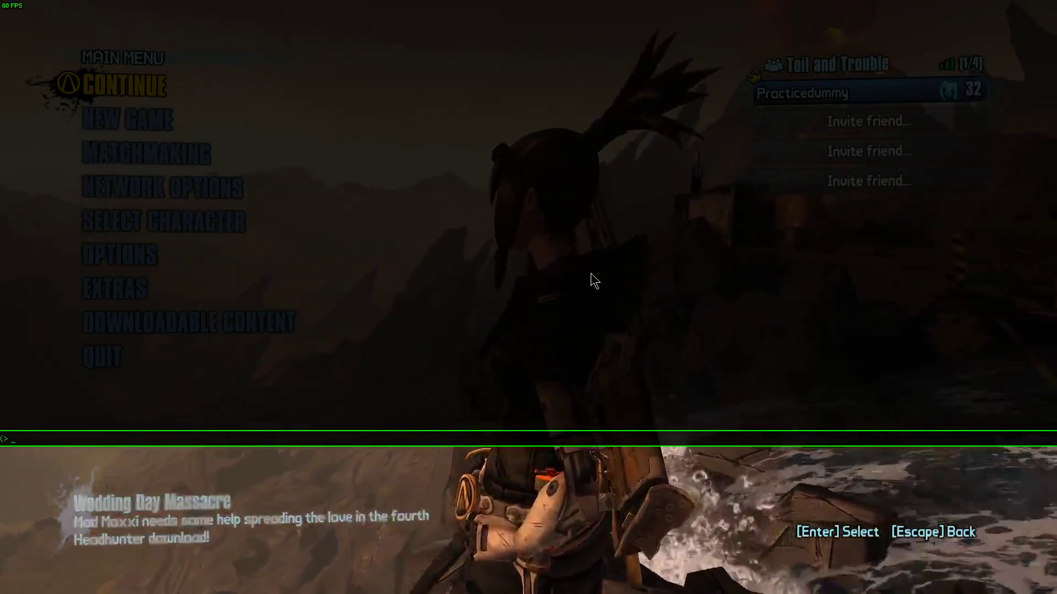
text(exec)
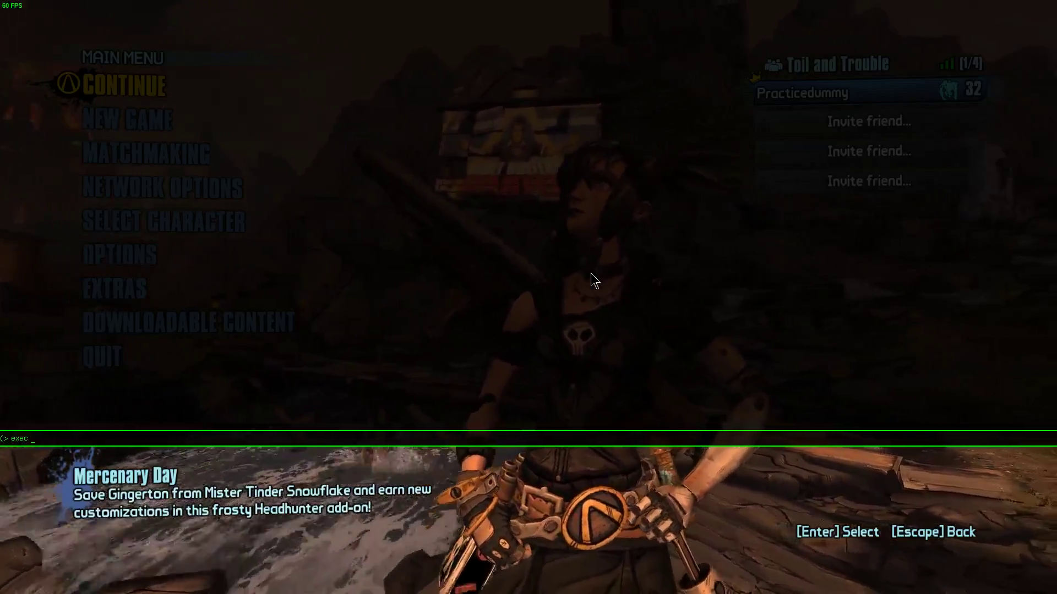
text(Patch)
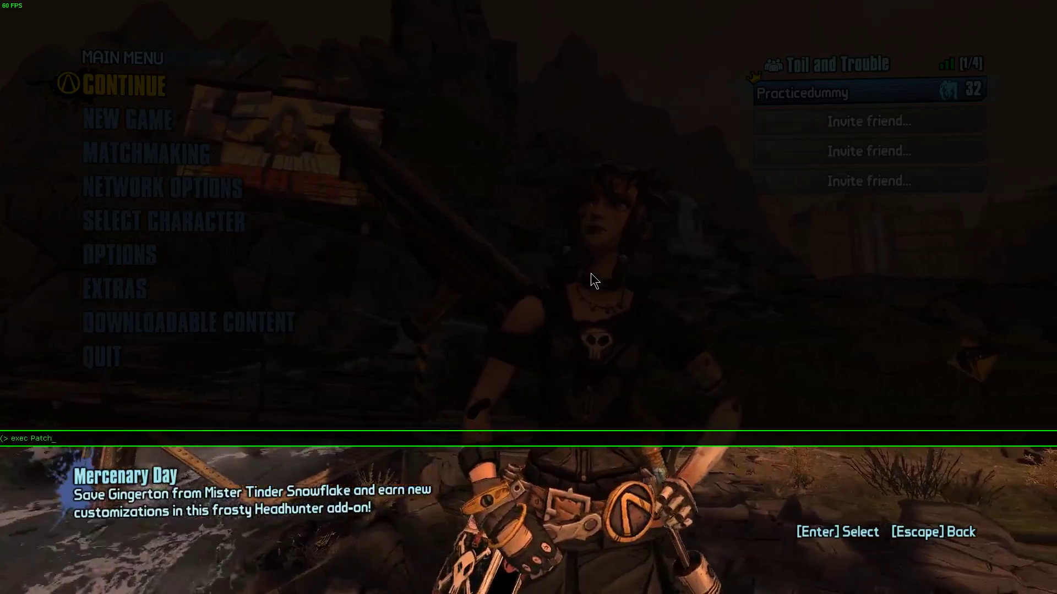
text(.)
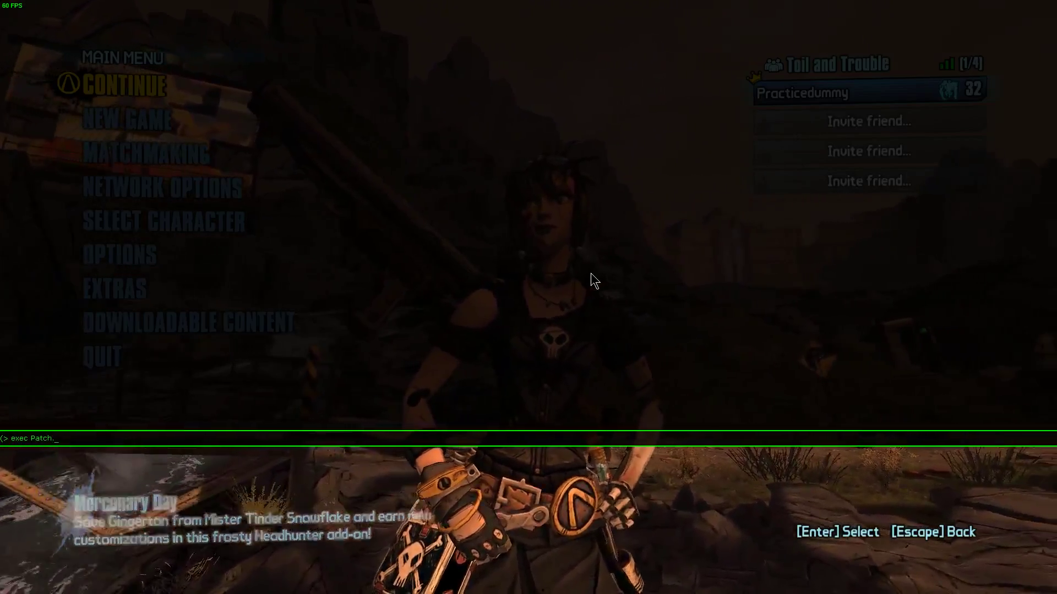
text(txt)
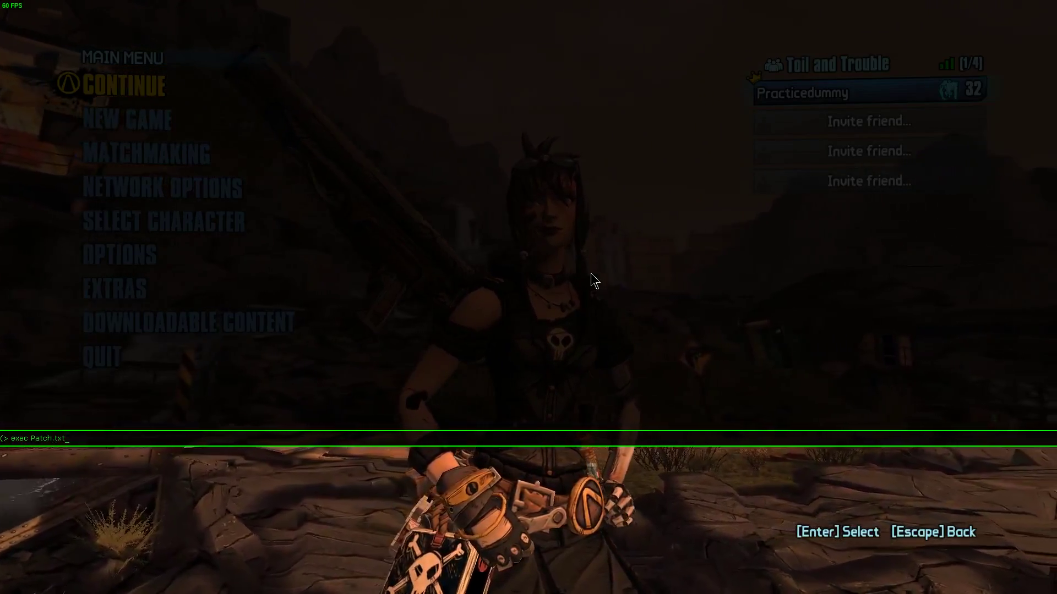
key(Return)
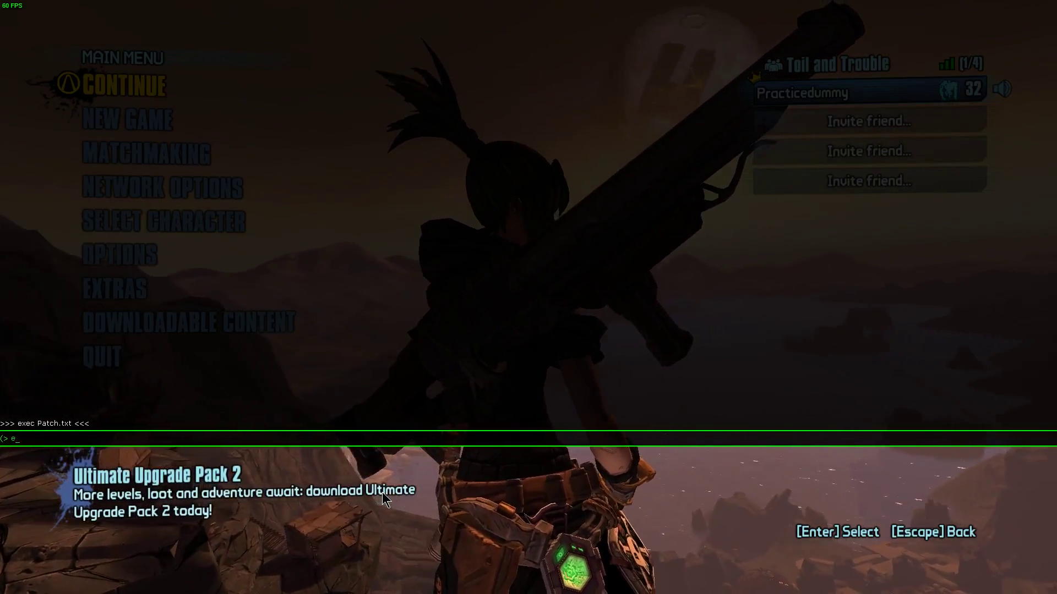
Step: Run 'exec BL2Reborn.txt' in the console to load BL2 Reborn 1.3.6.4
text(exec)
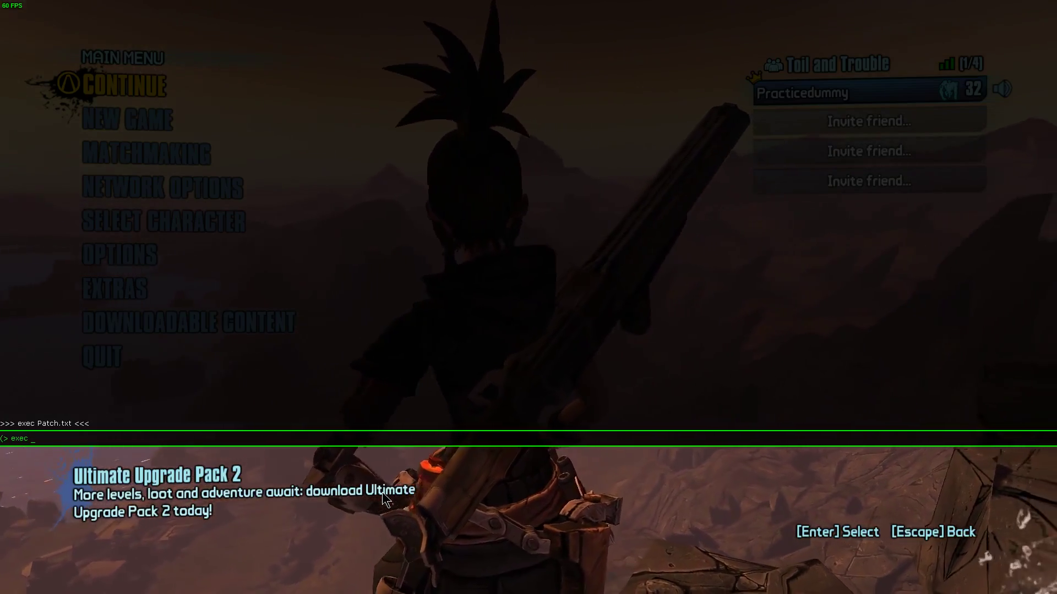
text(BN)
key(BackSpace)
key(BackSpace)
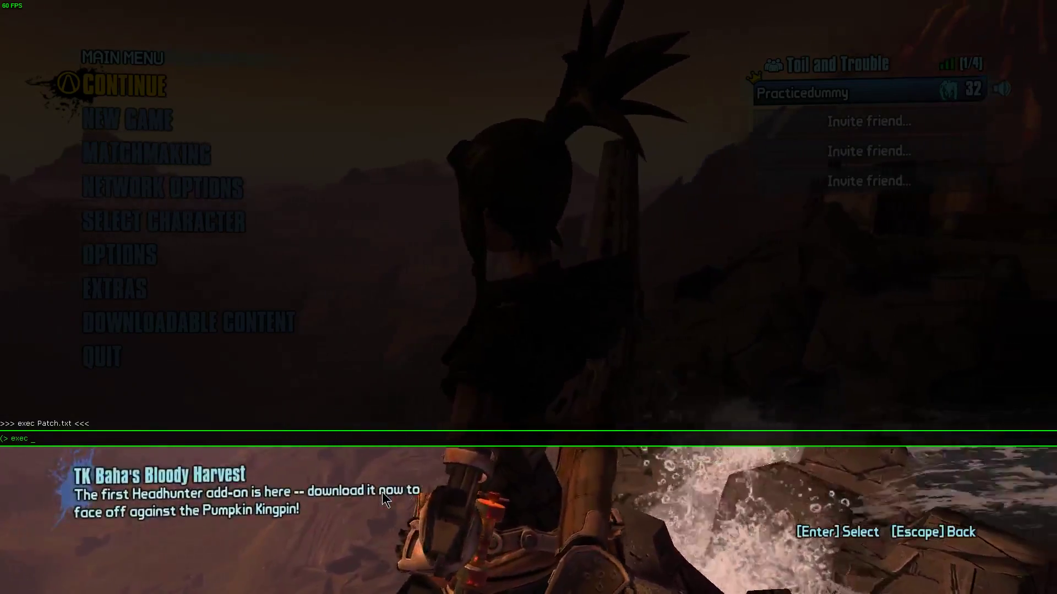
text(BL2)
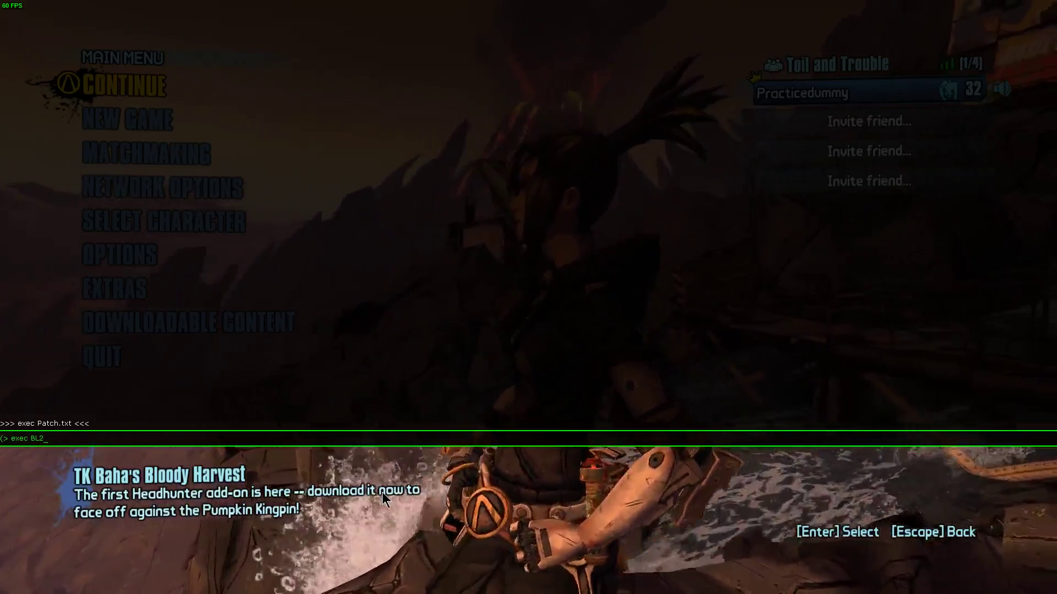
text(Reborn)
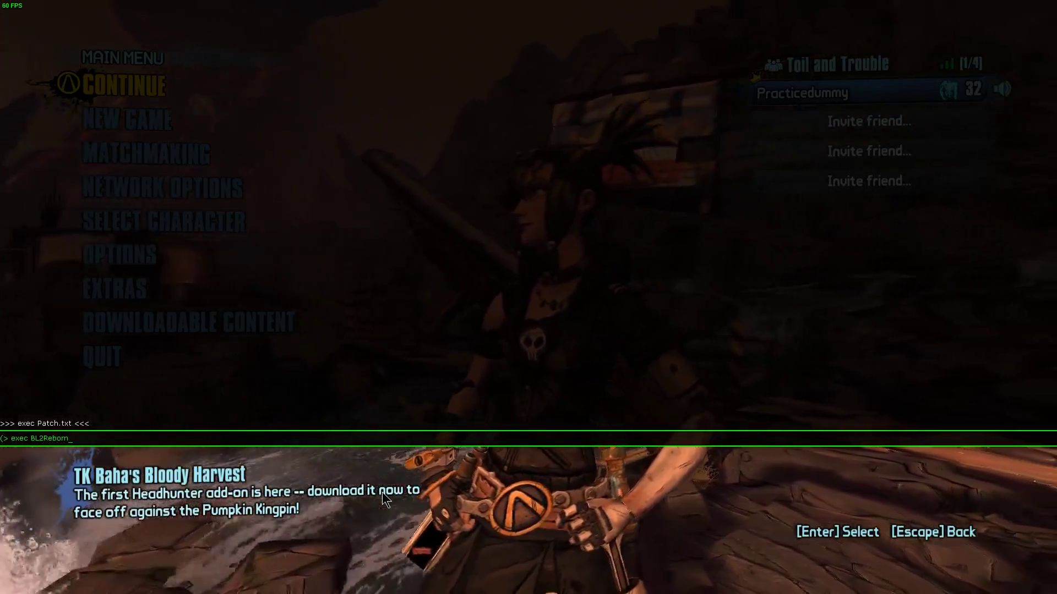
text(.txt)
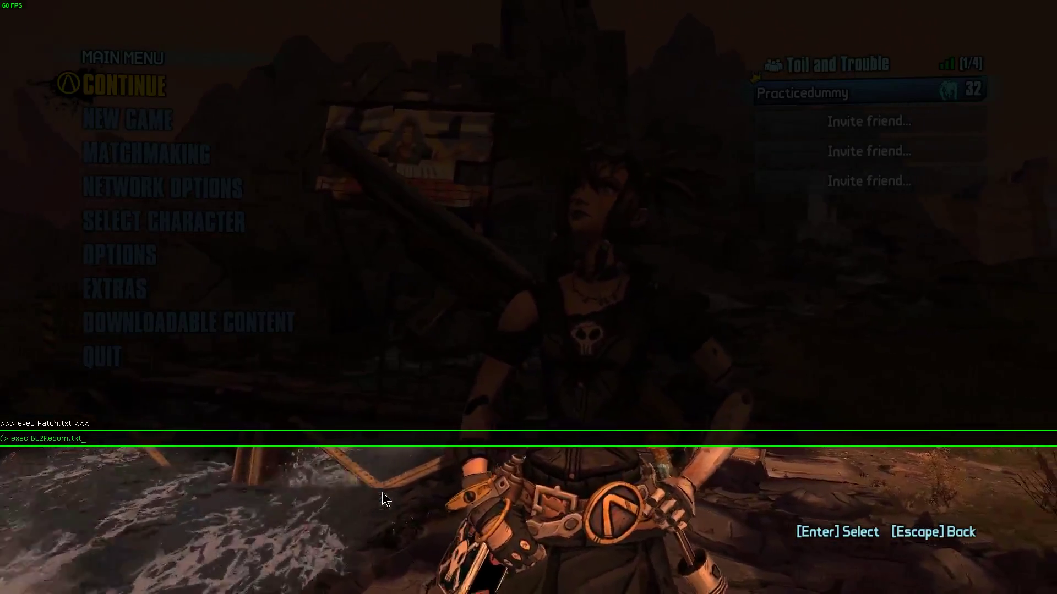
key(Return)
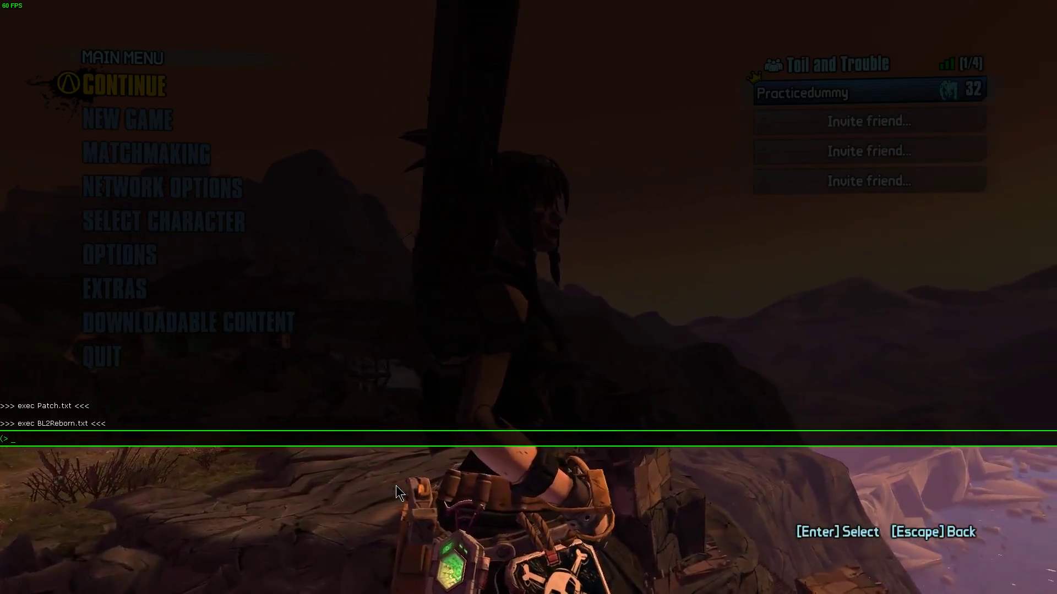
Step: Close the game's command console
key(grave)
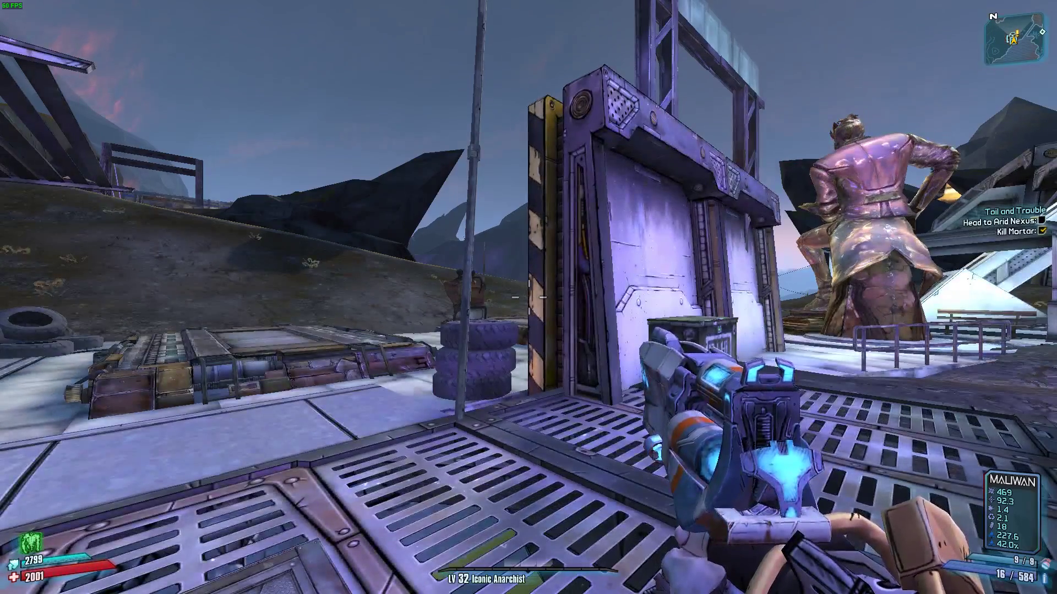
key(k)
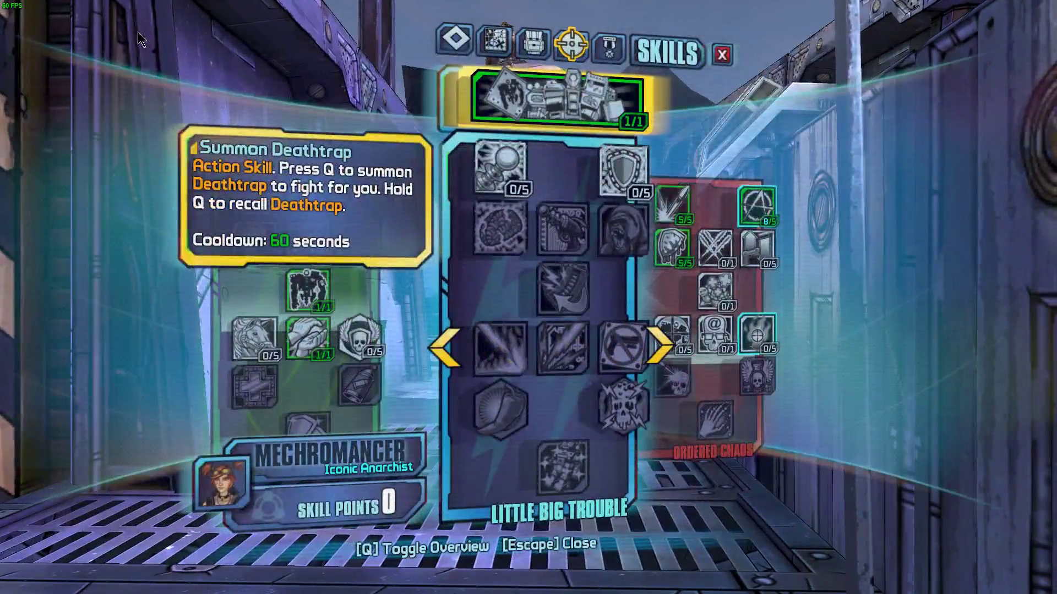
click(664, 361)
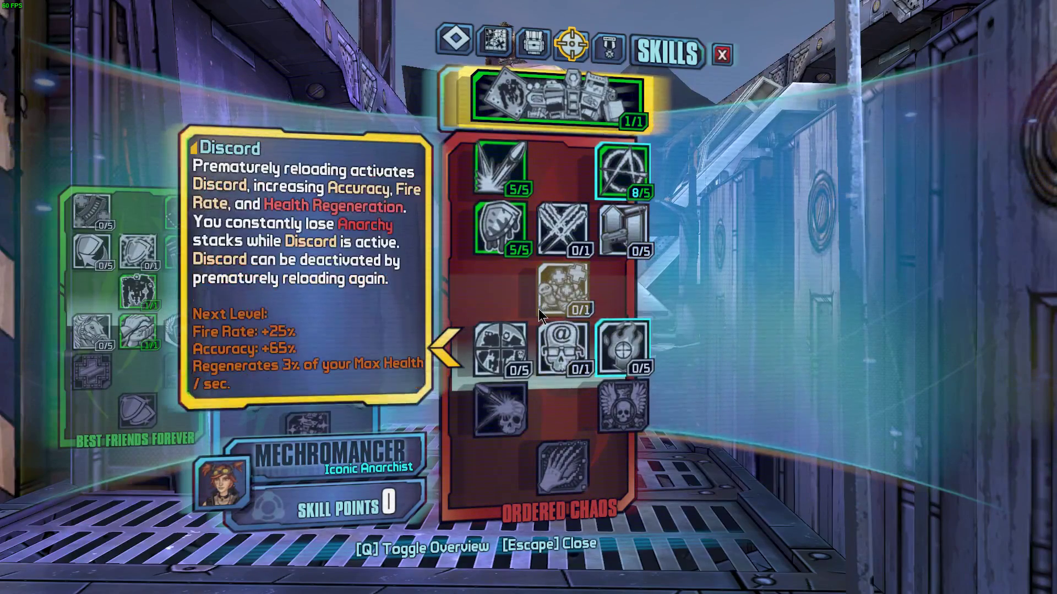
click(446, 364)
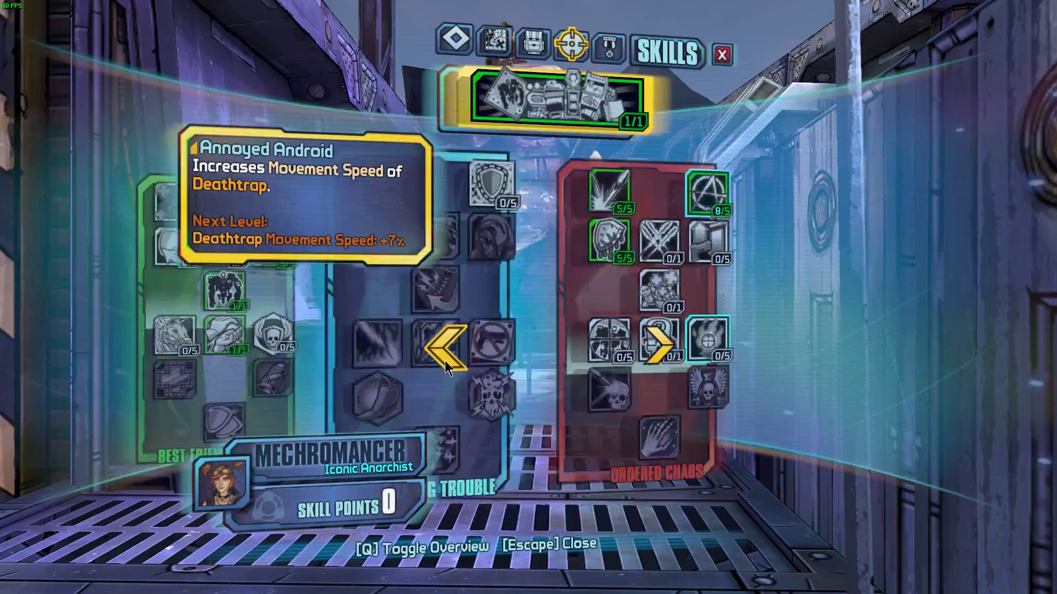
click(446, 363)
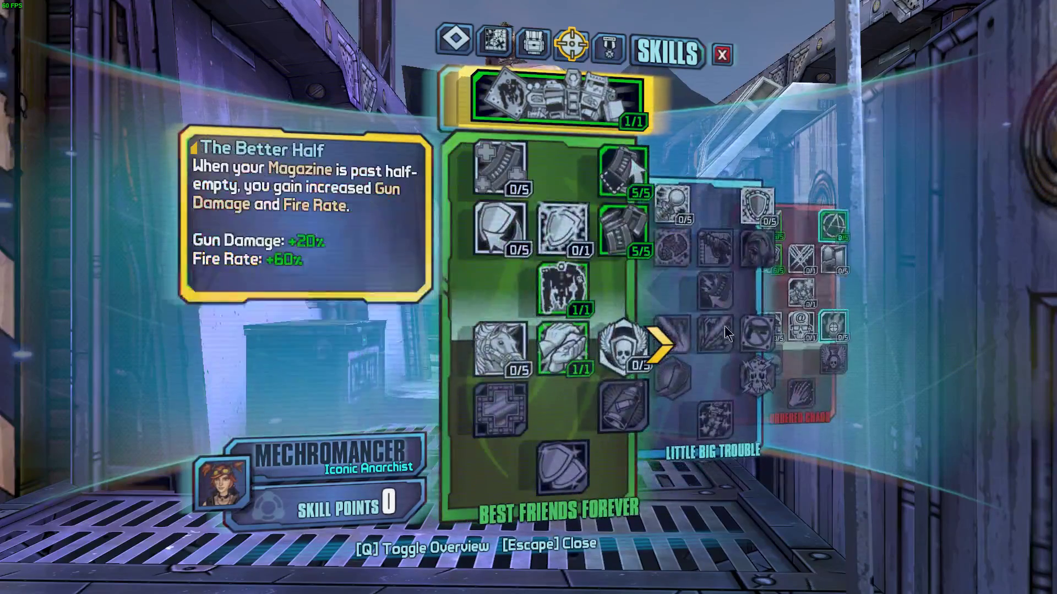
click(666, 355)
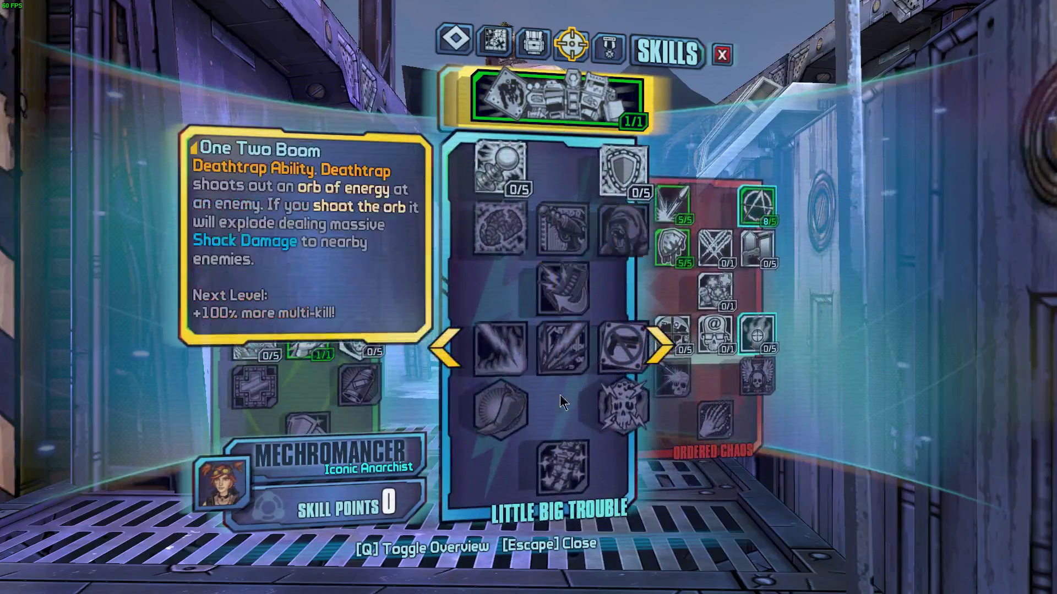
click(659, 347)
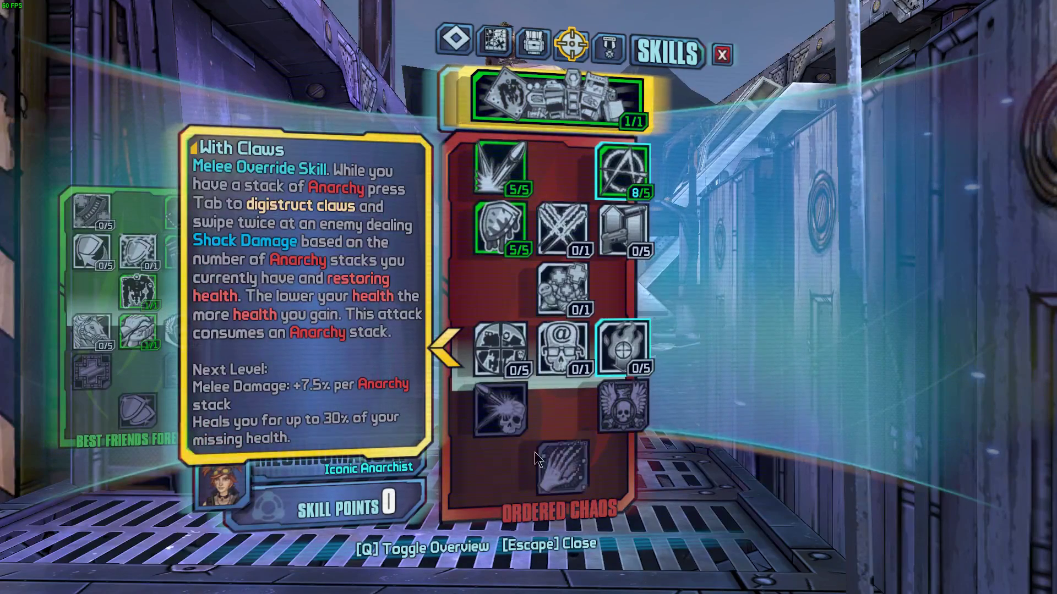
click(450, 362)
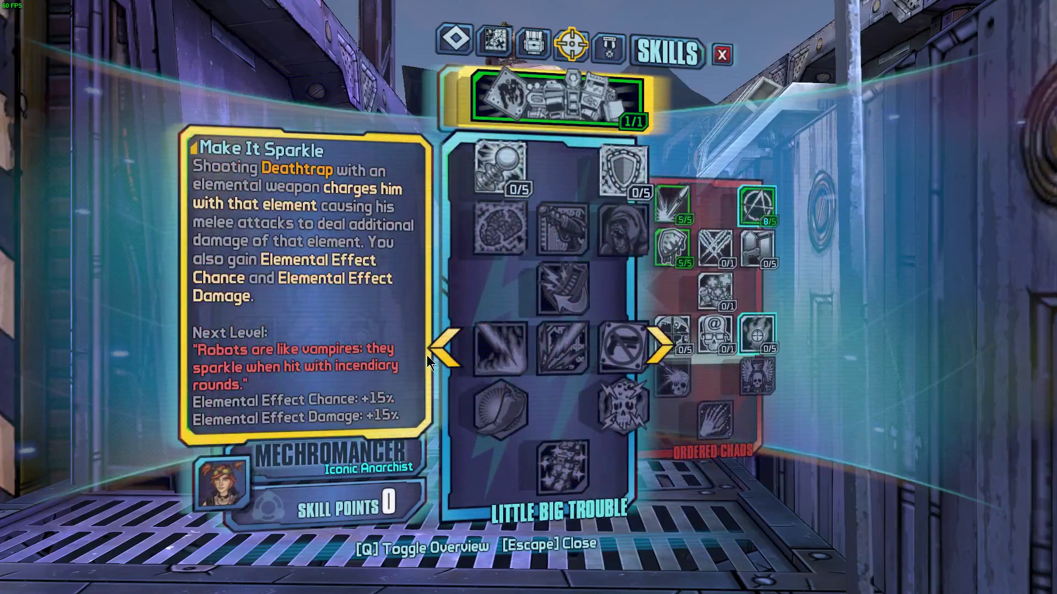
click(429, 363)
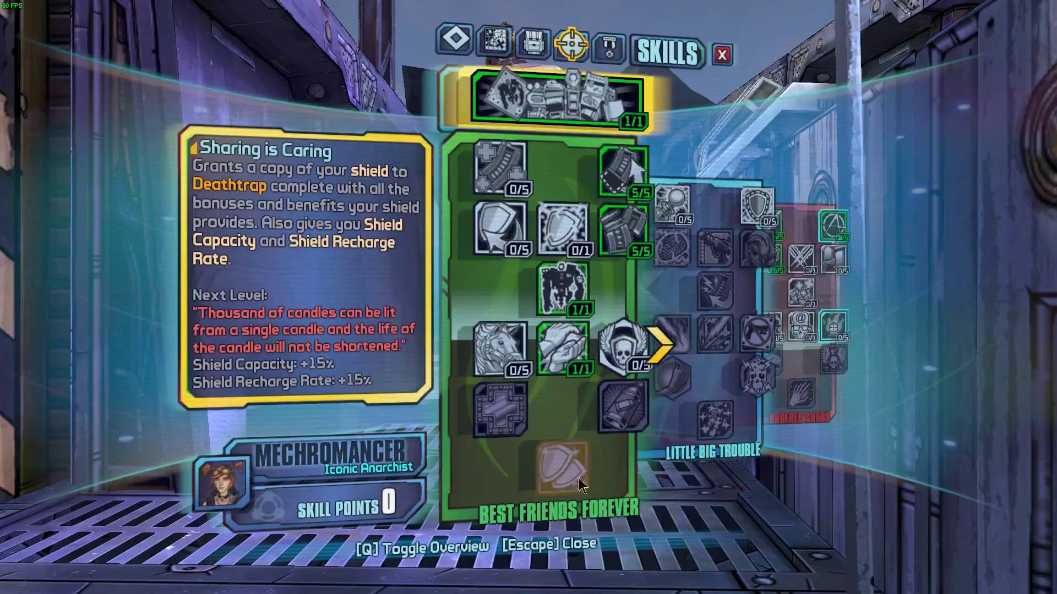
click(652, 358)
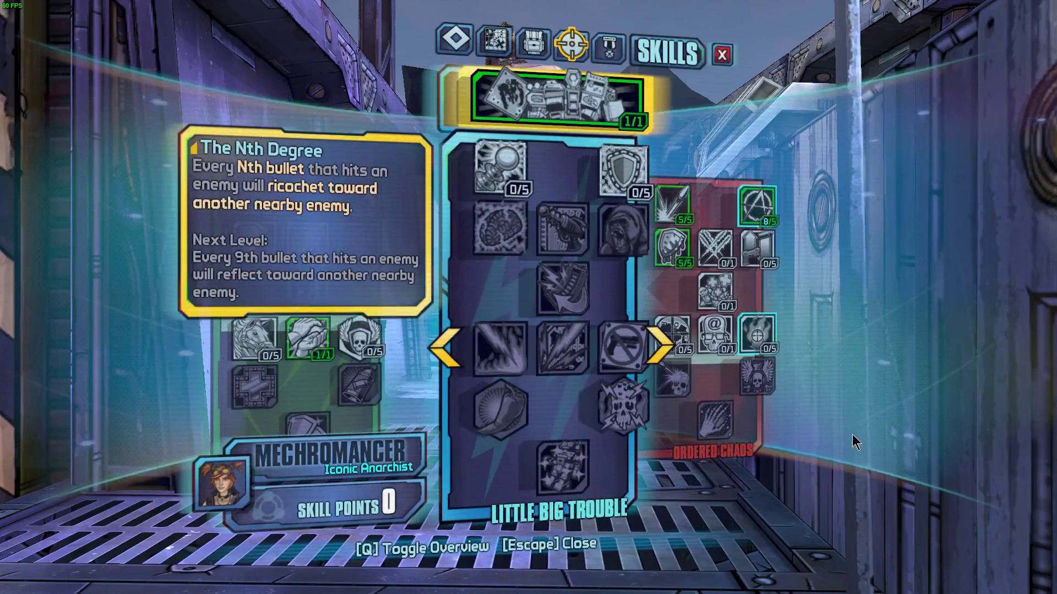
Step: Leave the skills screen and walk forward down the corridor toward the statue
key(Escape)
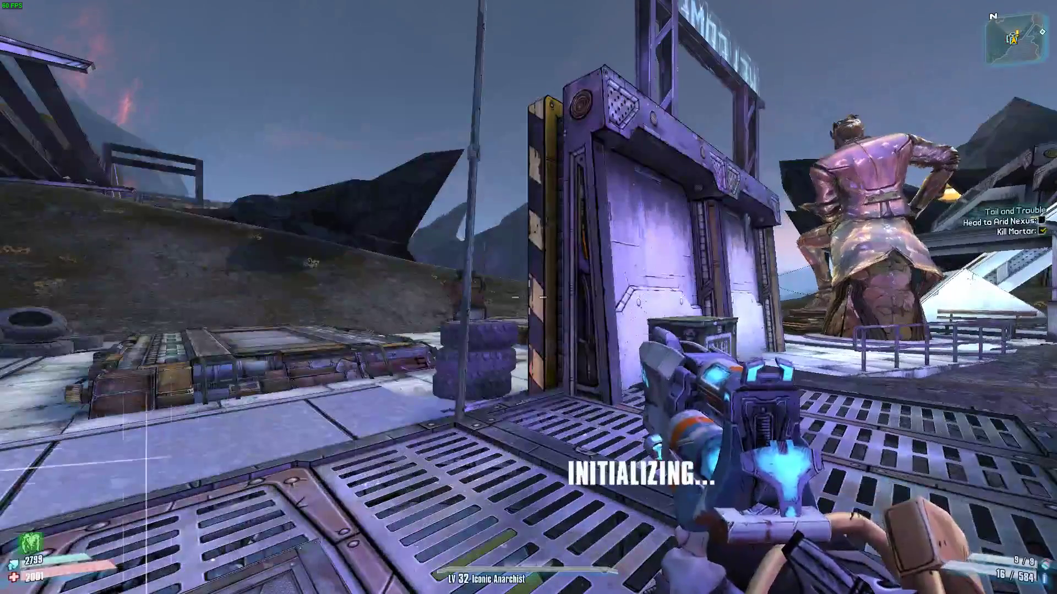
key(w)
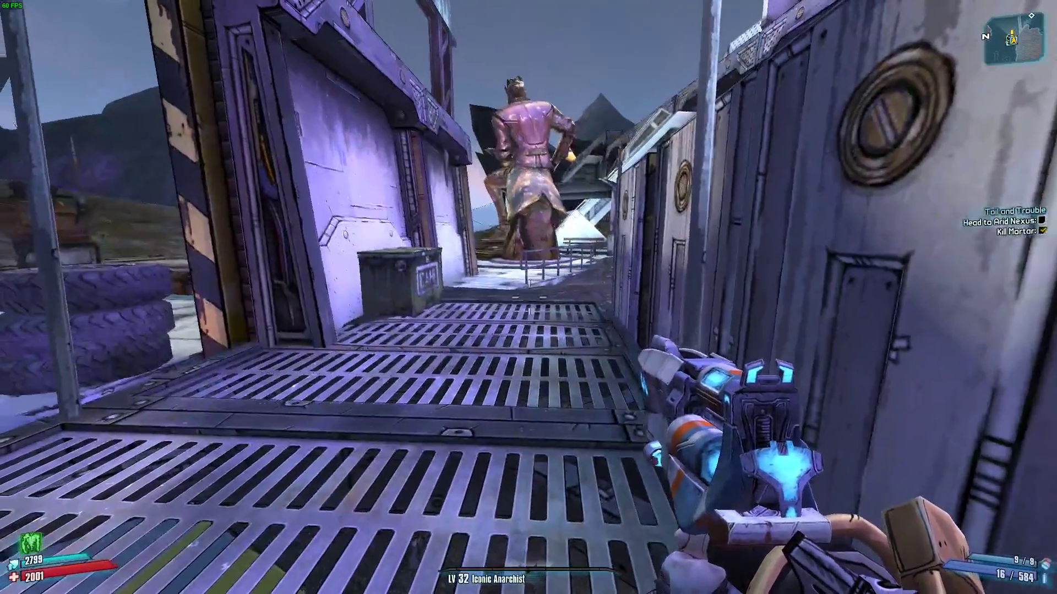
key(w)
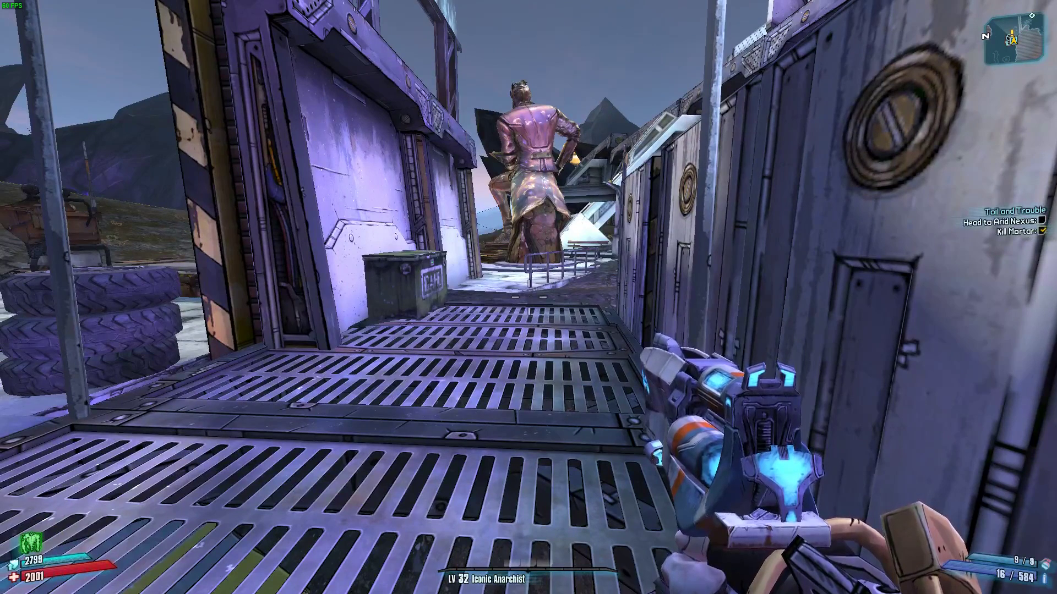